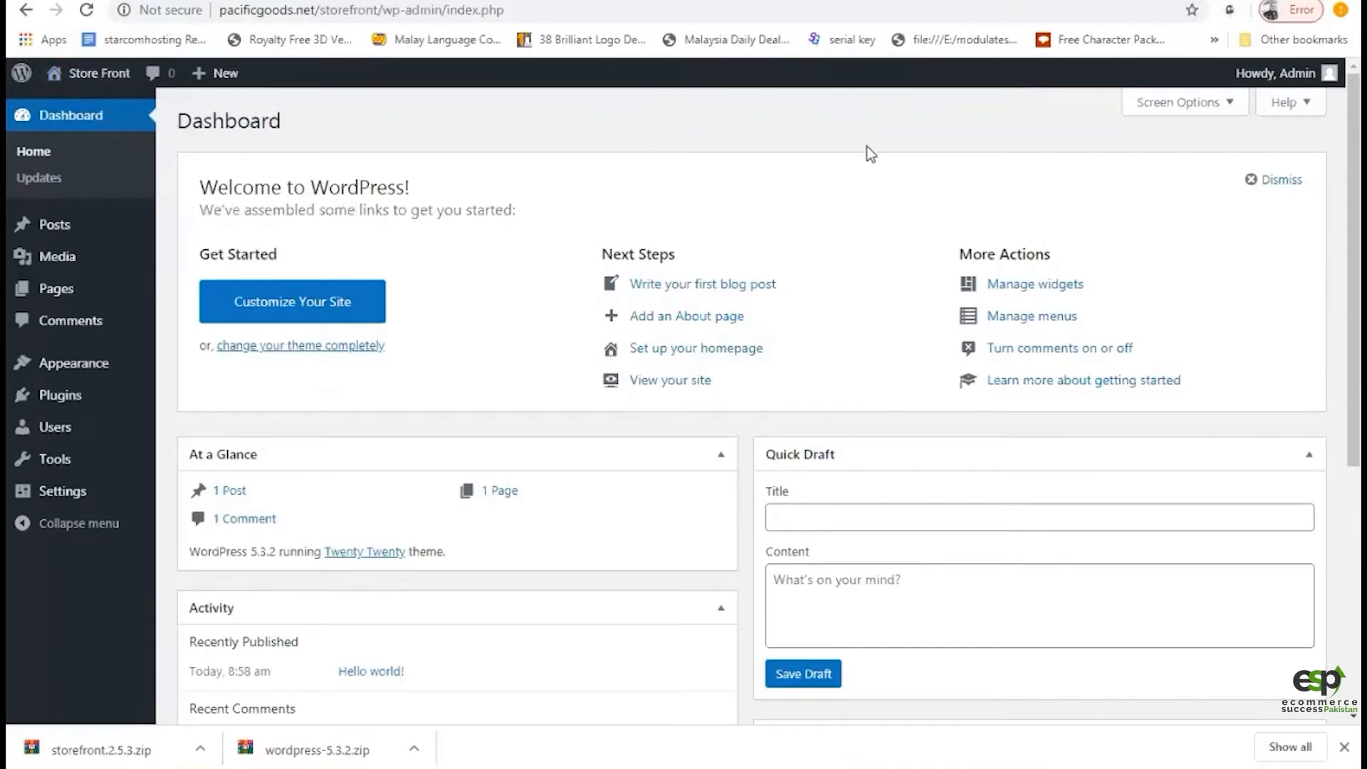
Visit the Store Front site's public homepage and examine its default layout from the header down to the footer widgets
left_click(1115, 1)
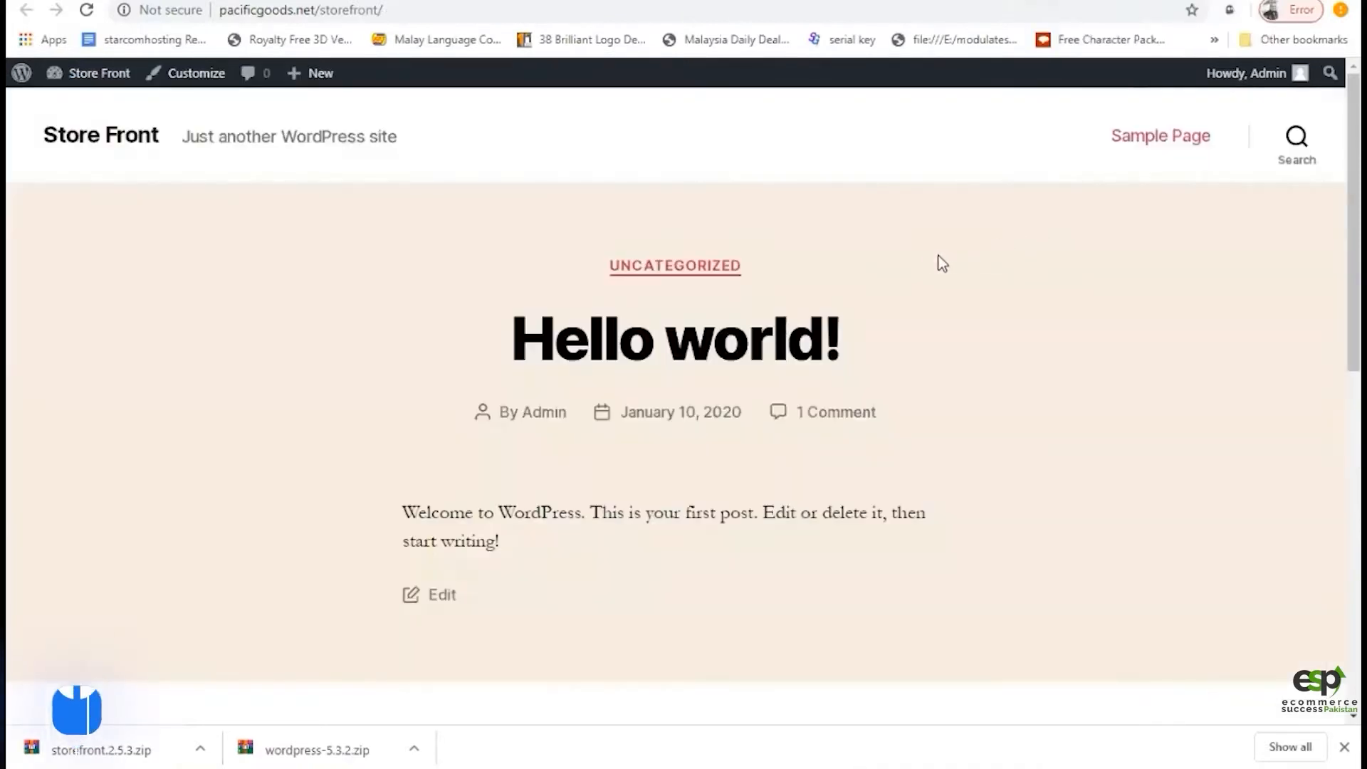
left_click(947, 2)
mouse_move(94, 89)
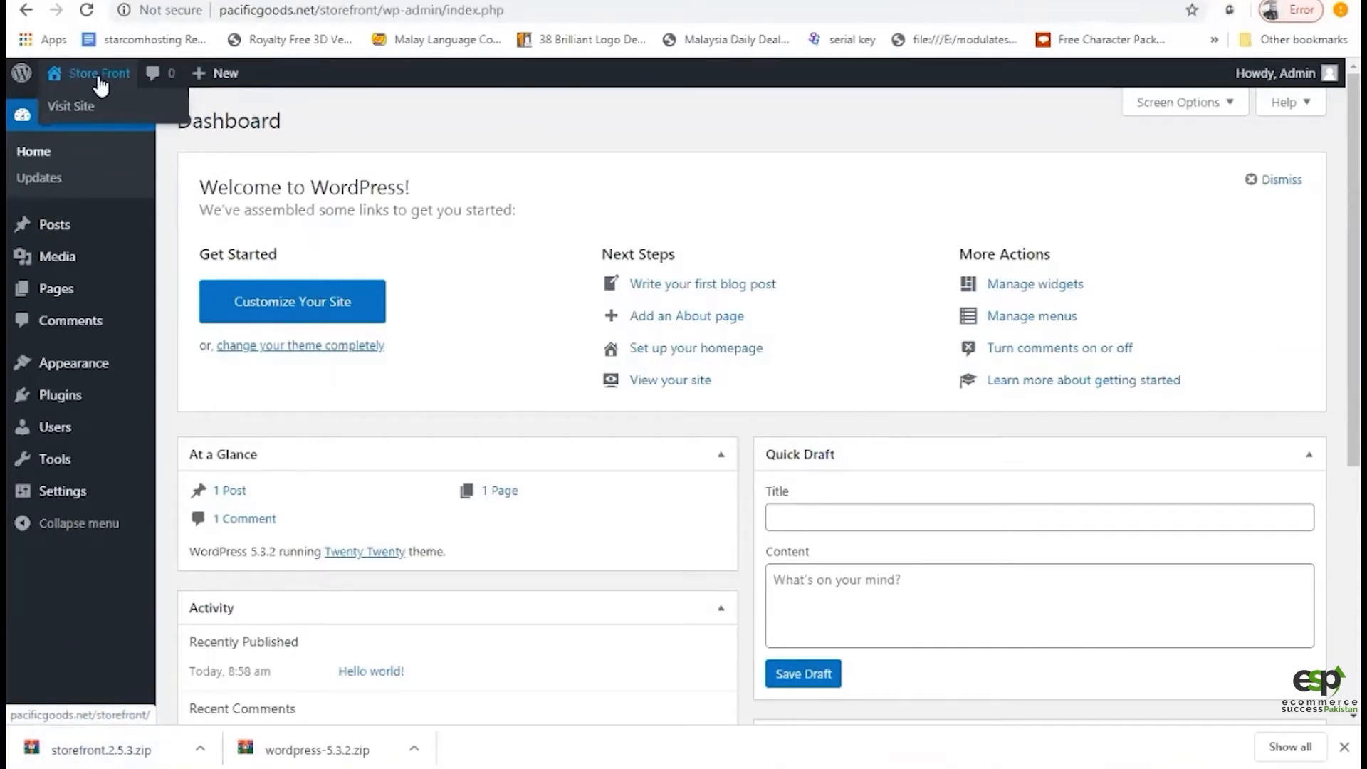
left_click(82, 114)
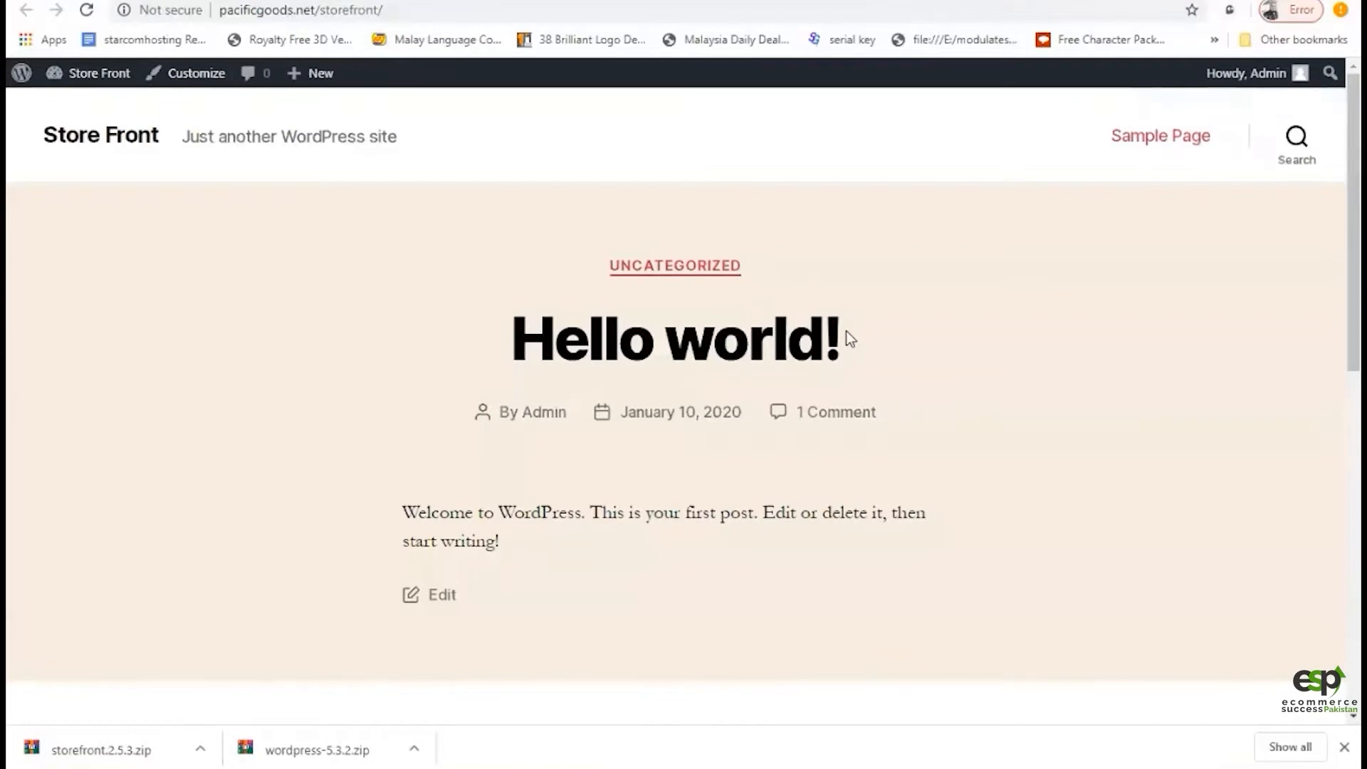
scroll(1254, 393, "down", 9)
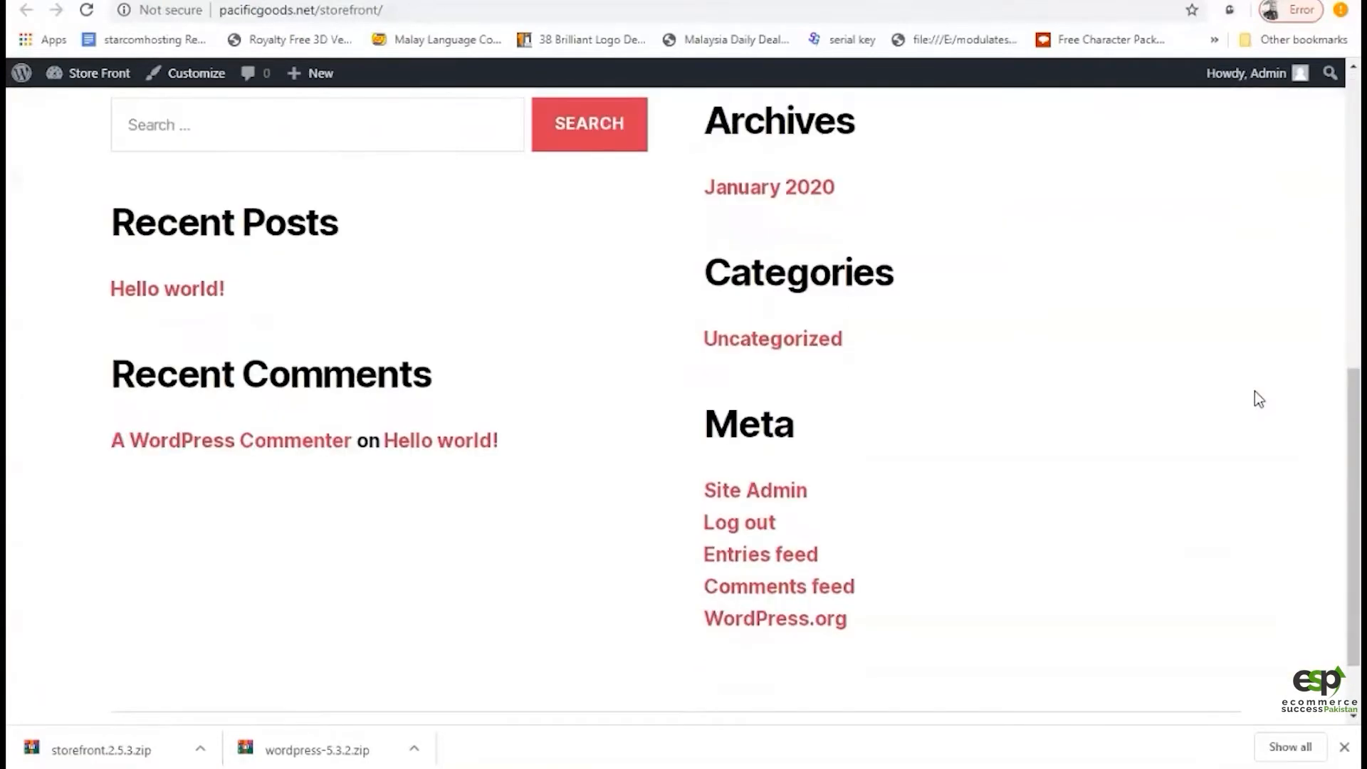
scroll(1255, 393, "up", 9)
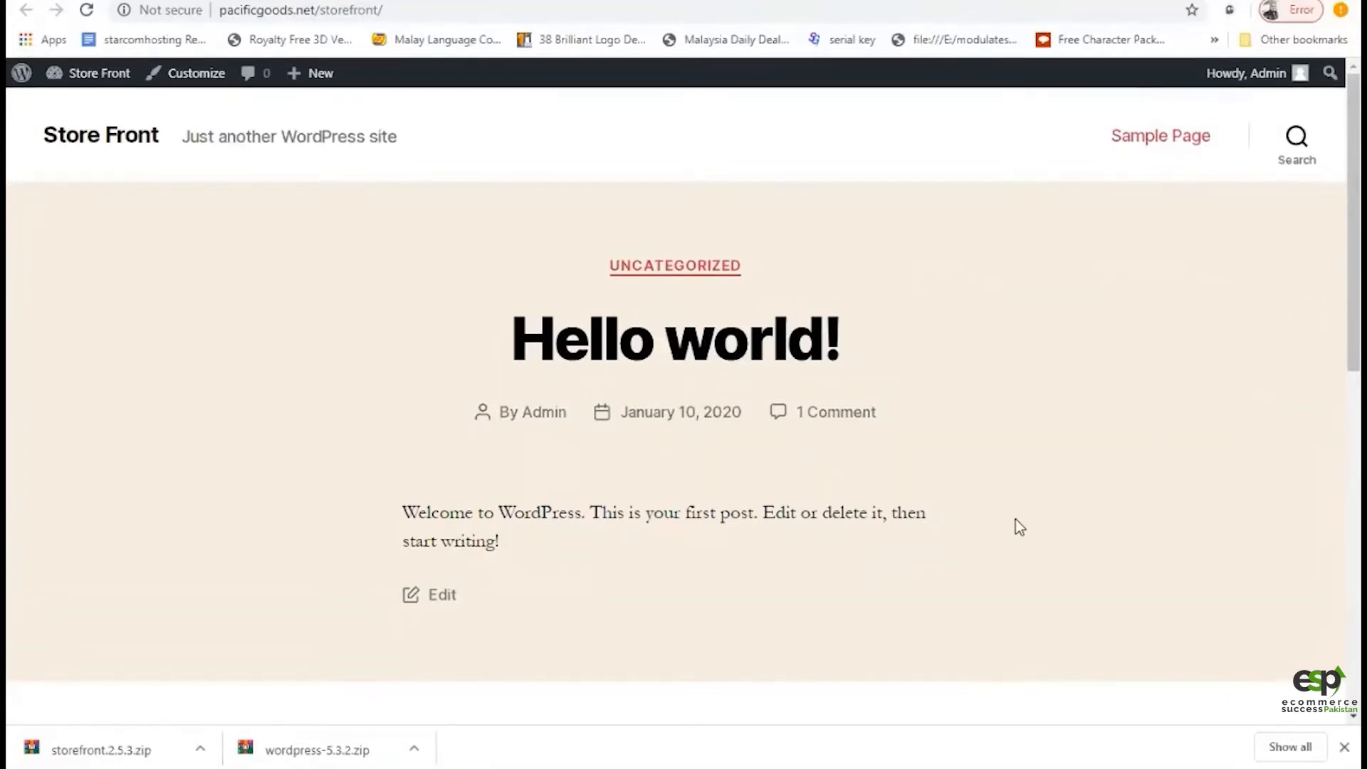
scroll(1016, 525, "down", 9)
scroll(1011, 518, "up", 8)
scroll(1012, 517, "up", 1)
scroll(180, 457, "down", 4)
scroll(331, 477, "up", 4)
scroll(853, 519, "down", 3)
scroll(850, 523, "up", 3)
scroll(981, 600, "down", 5)
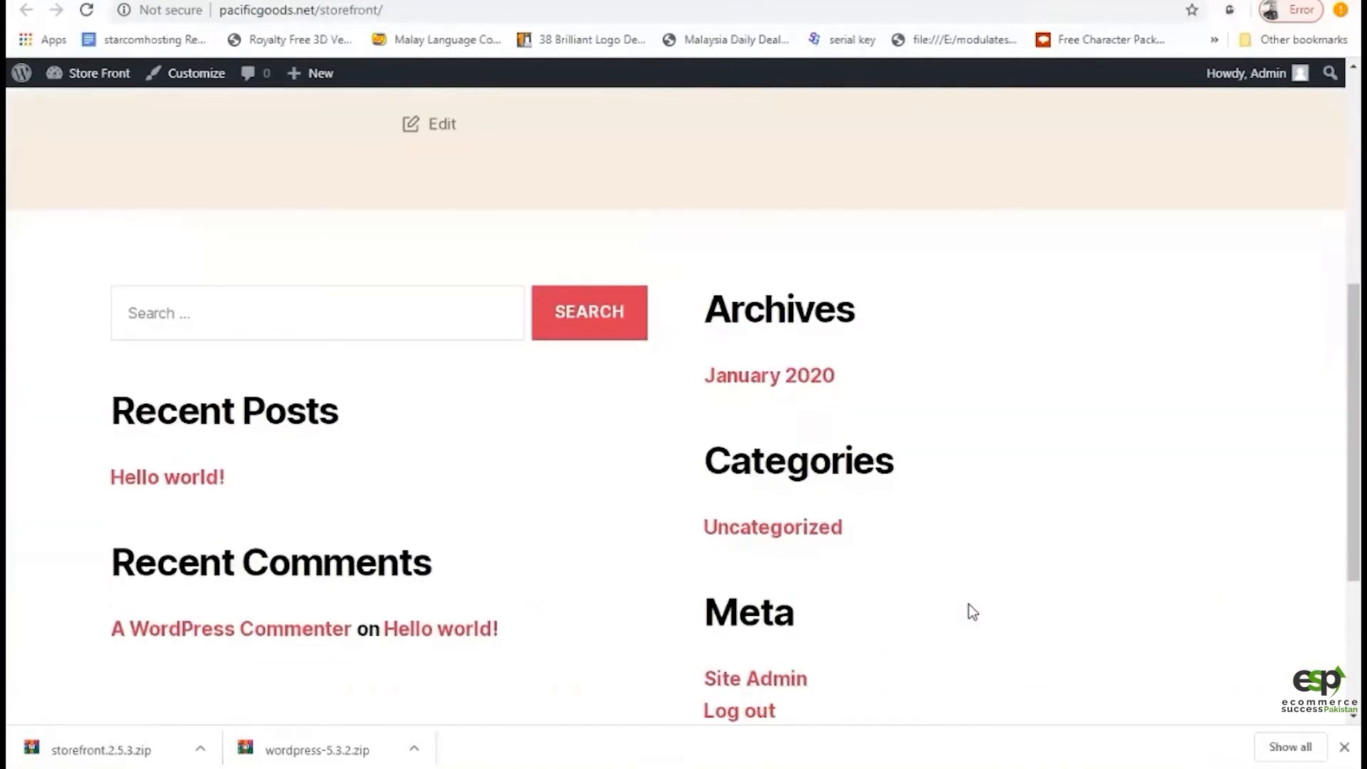
scroll(968, 603, "up", 3)
scroll(968, 604, "up", 3)
Open the site's Sample Page, look through its content and return to the homepage
left_click(1160, 142)
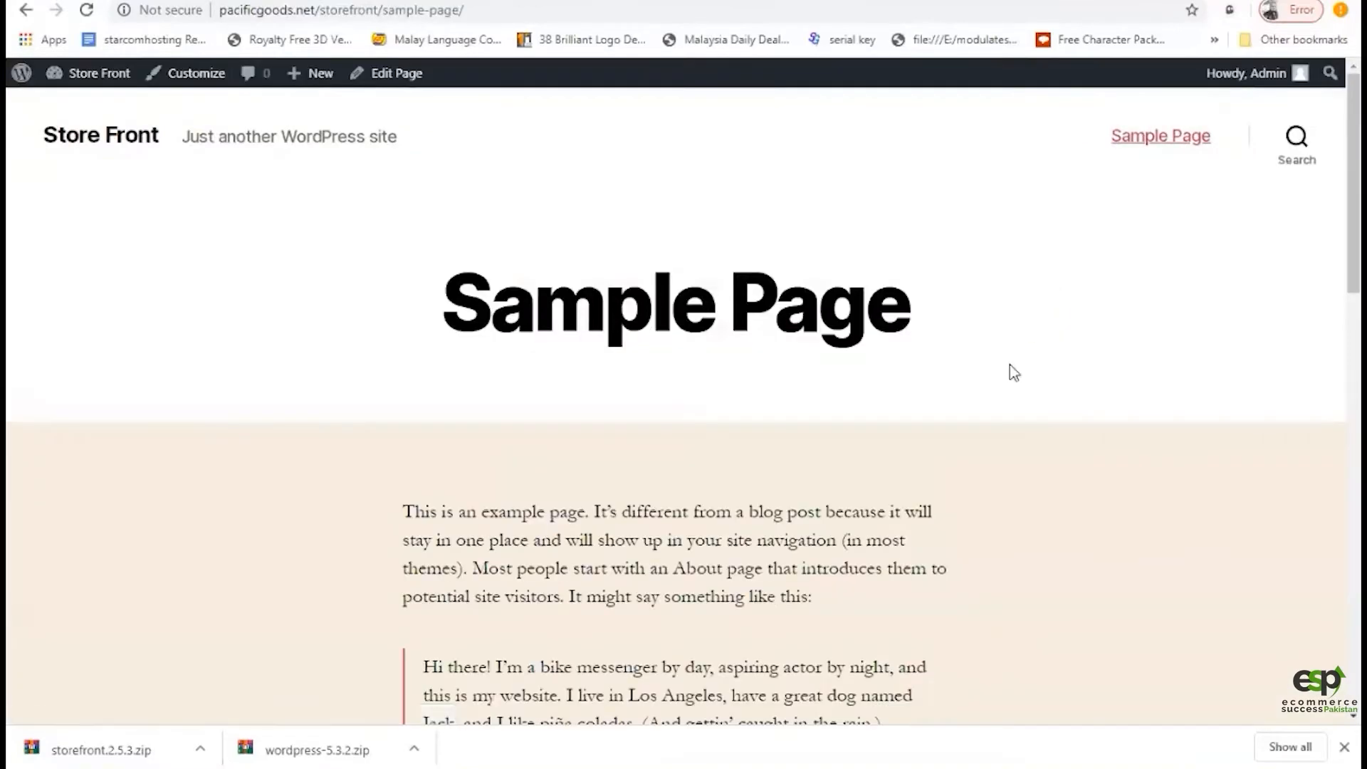
scroll(1009, 370, "down", 6)
scroll(1010, 377, "up", 5)
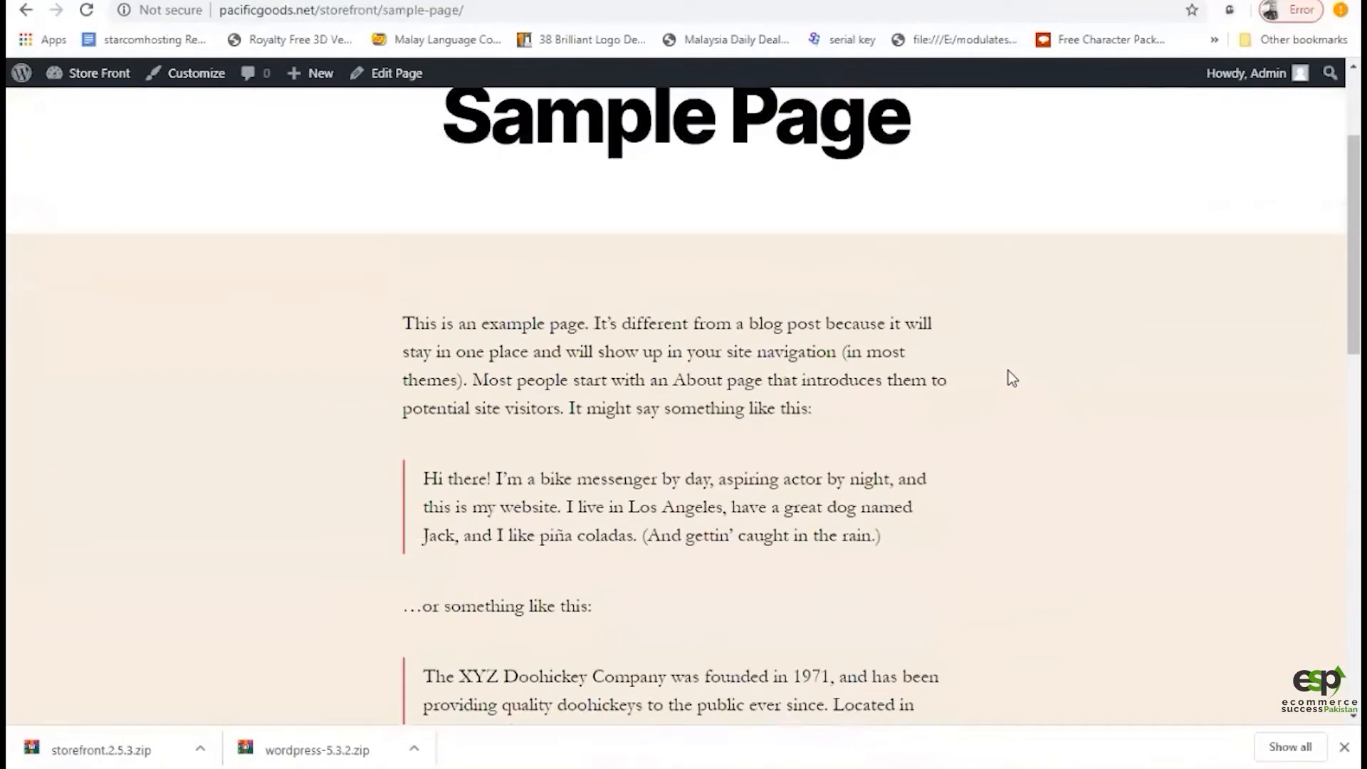
scroll(1011, 377, "up", 3)
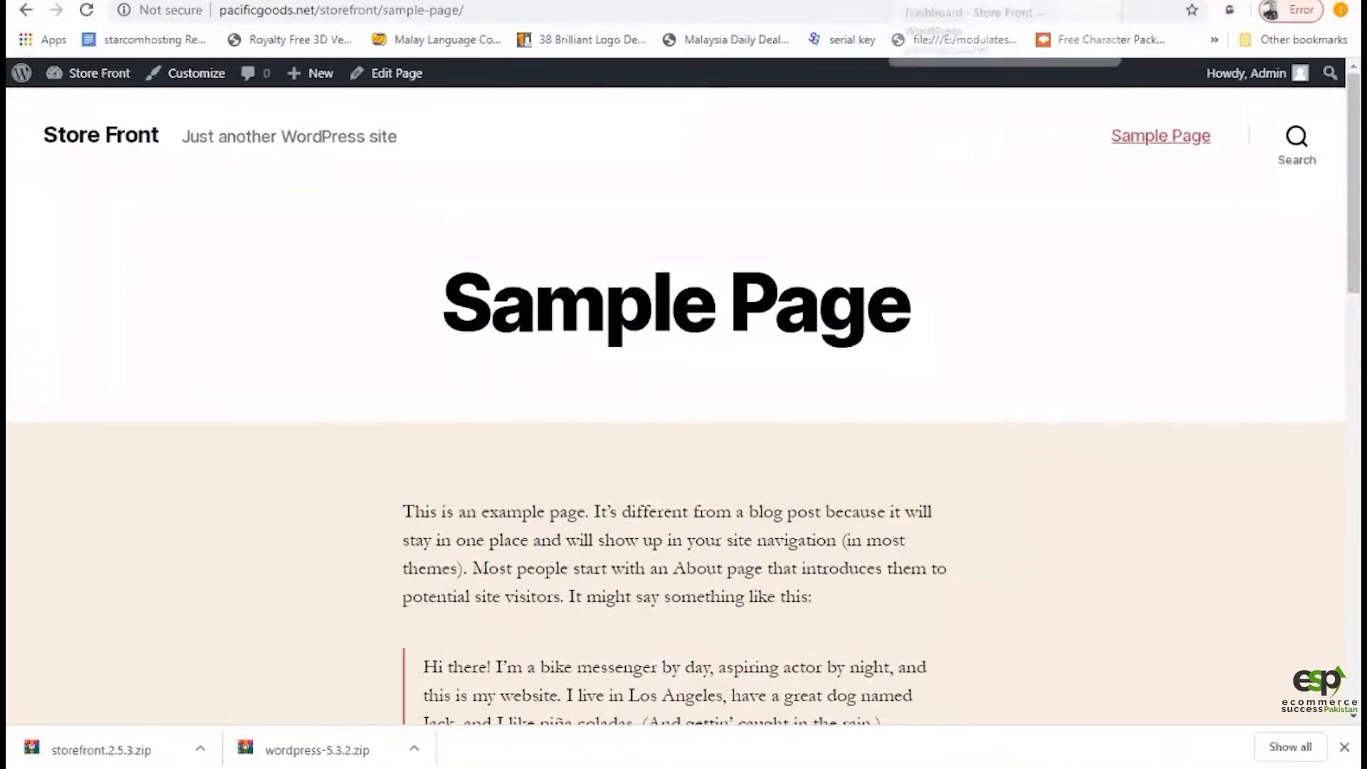
left_click(104, 139)
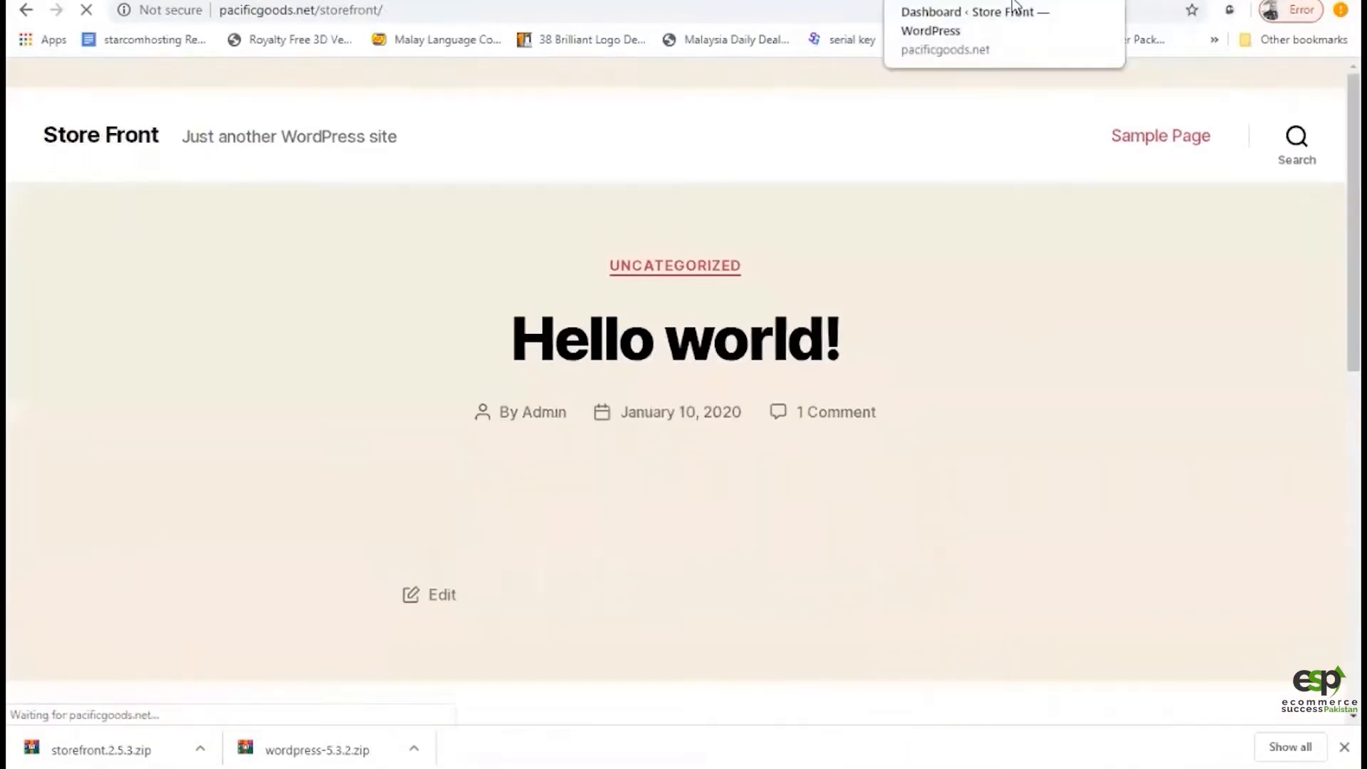
left_click(1016, 5)
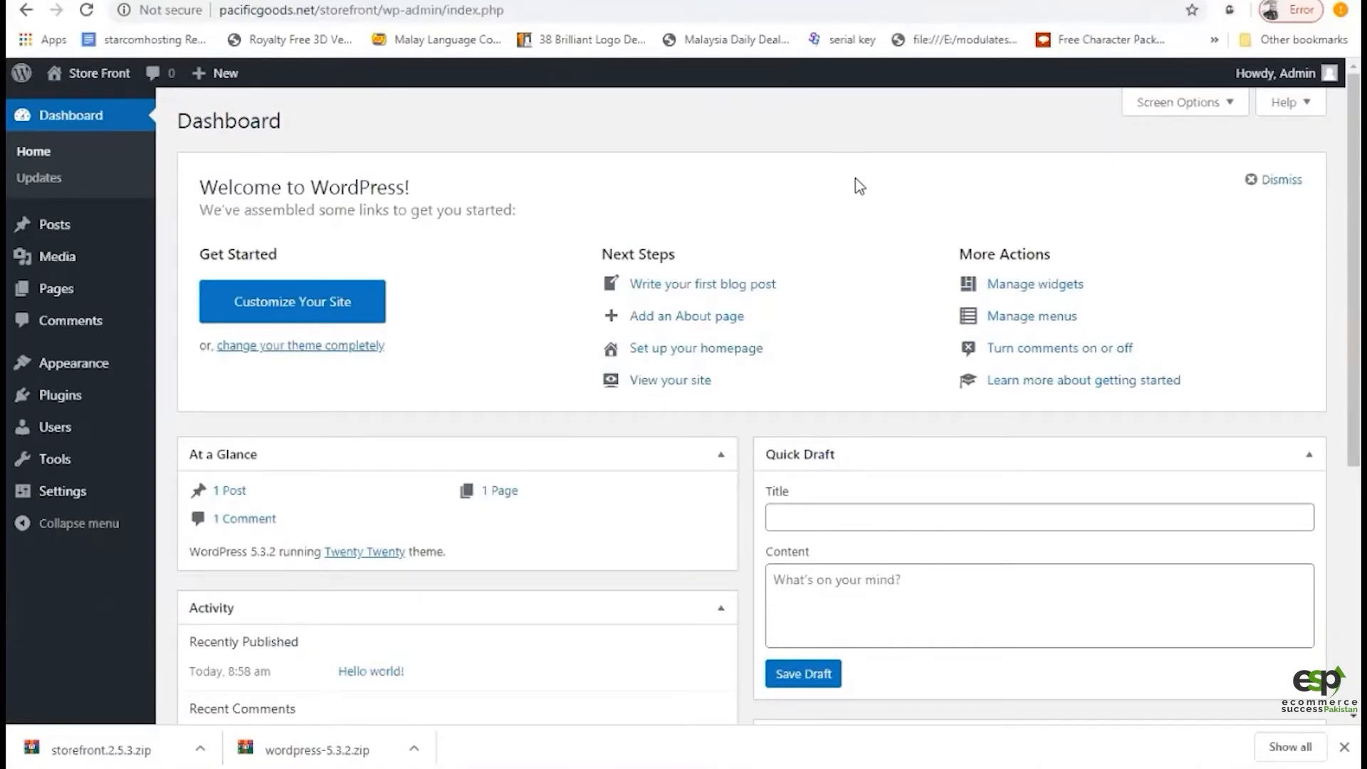
left_click(1008, 2)
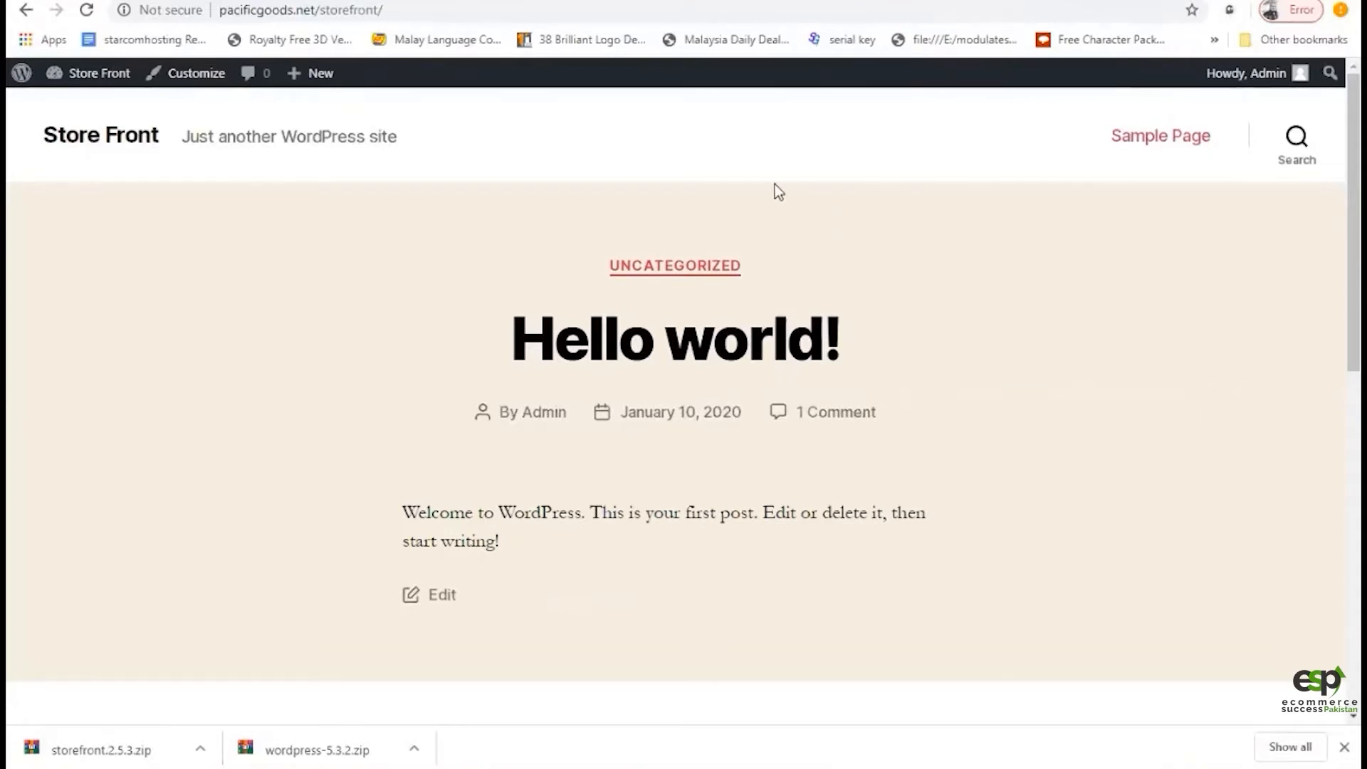
left_click(377, 1)
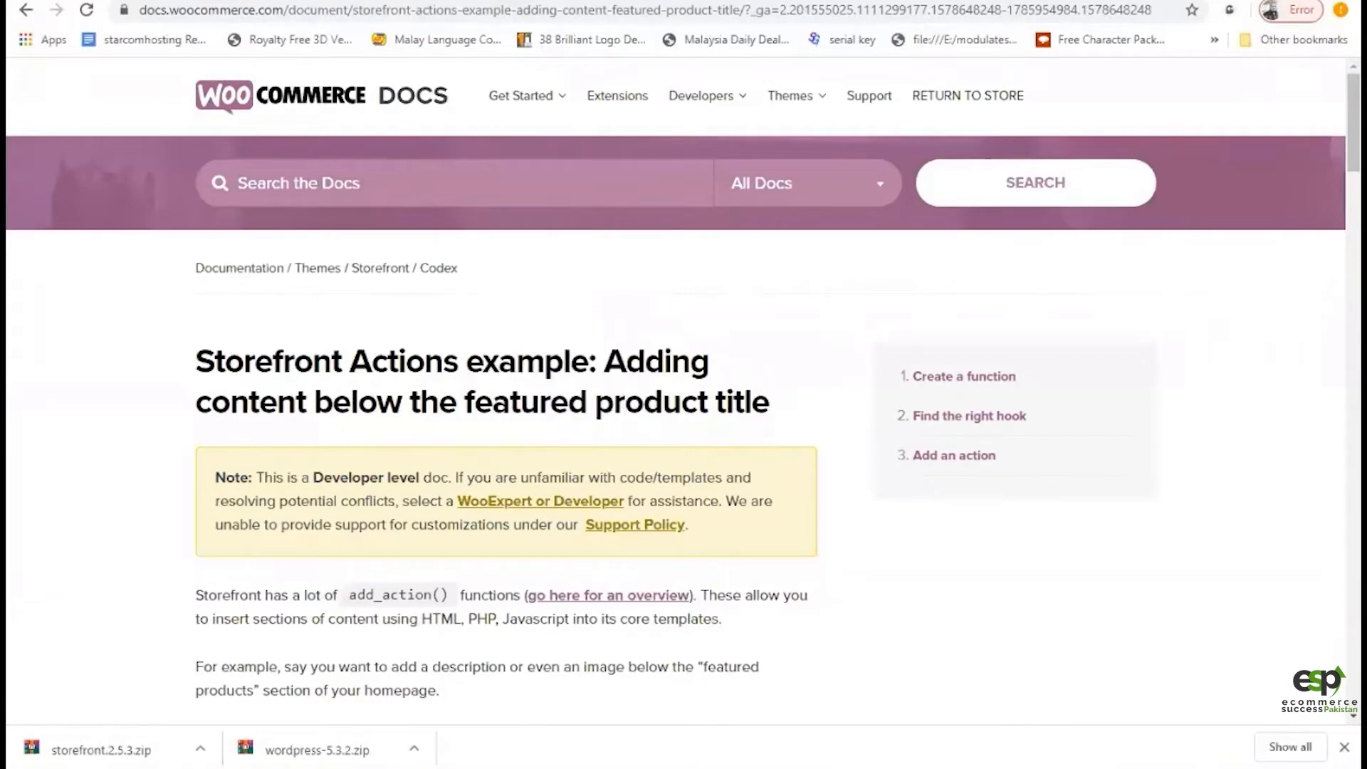
left_click(1082, 4)
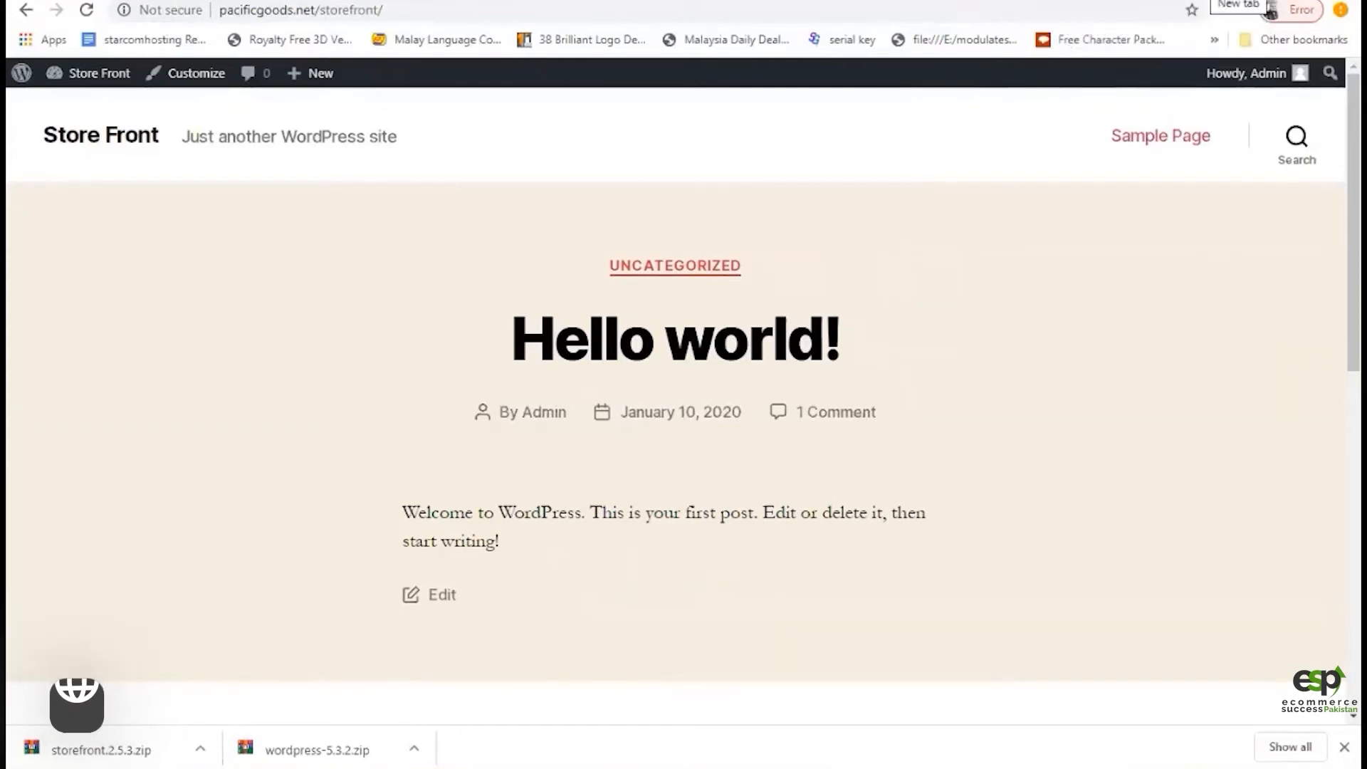
Search Google for "woocommerce storefront" in a new browser tab
left_click(1214, 1)
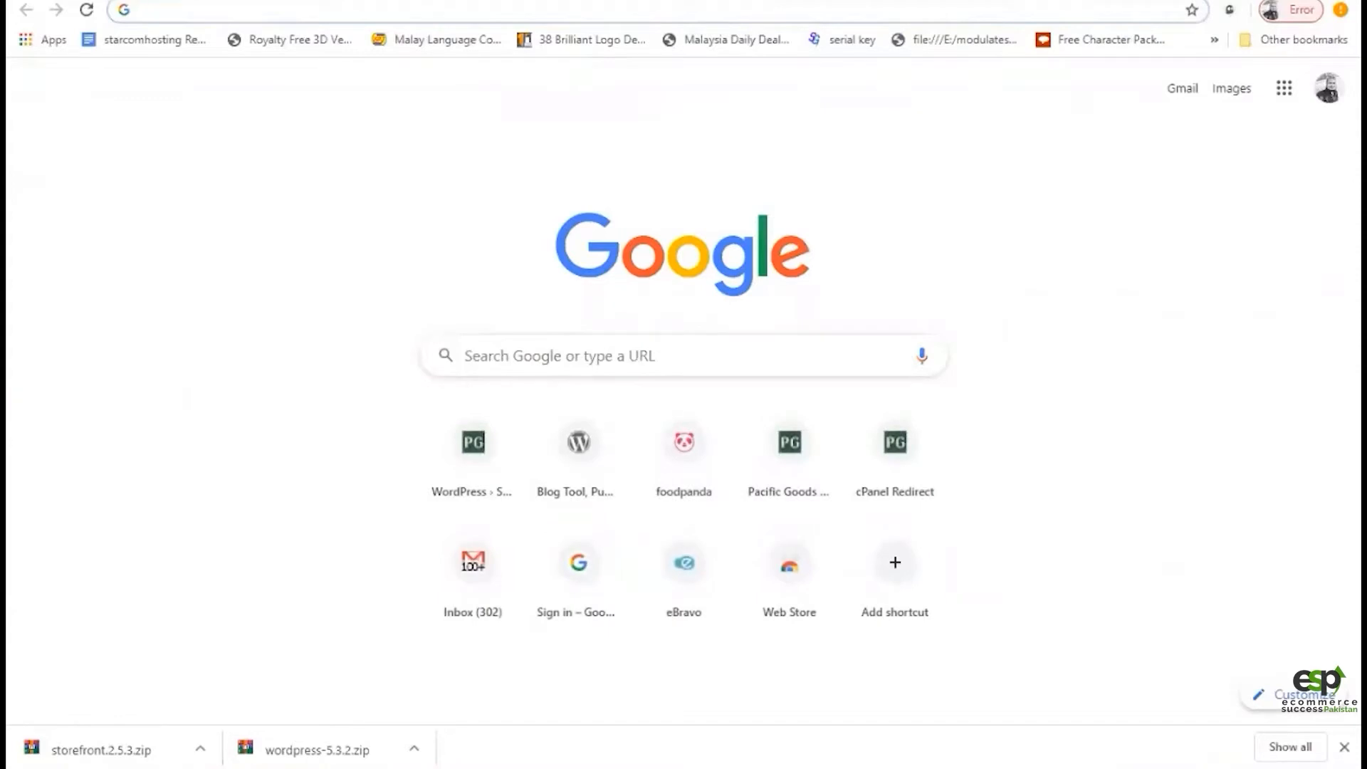
type("woo")
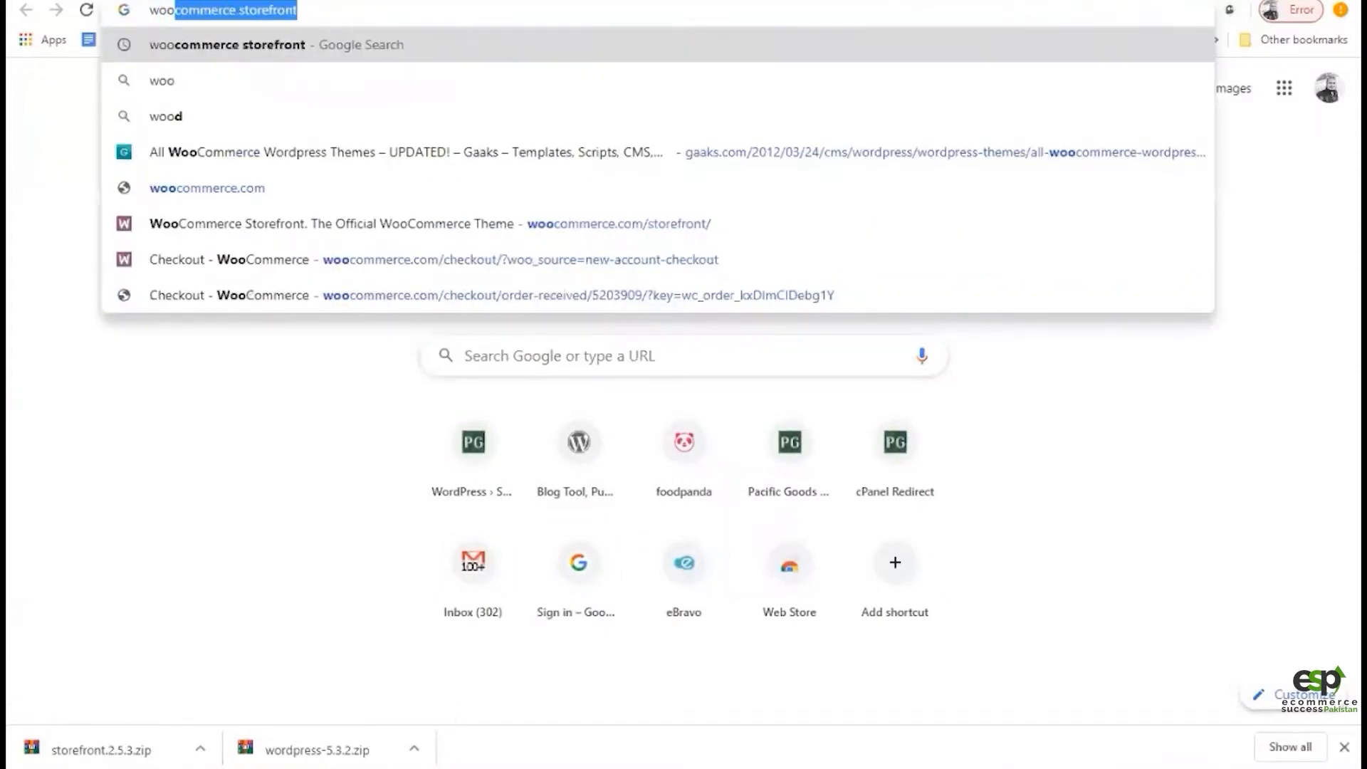
type("commerc")
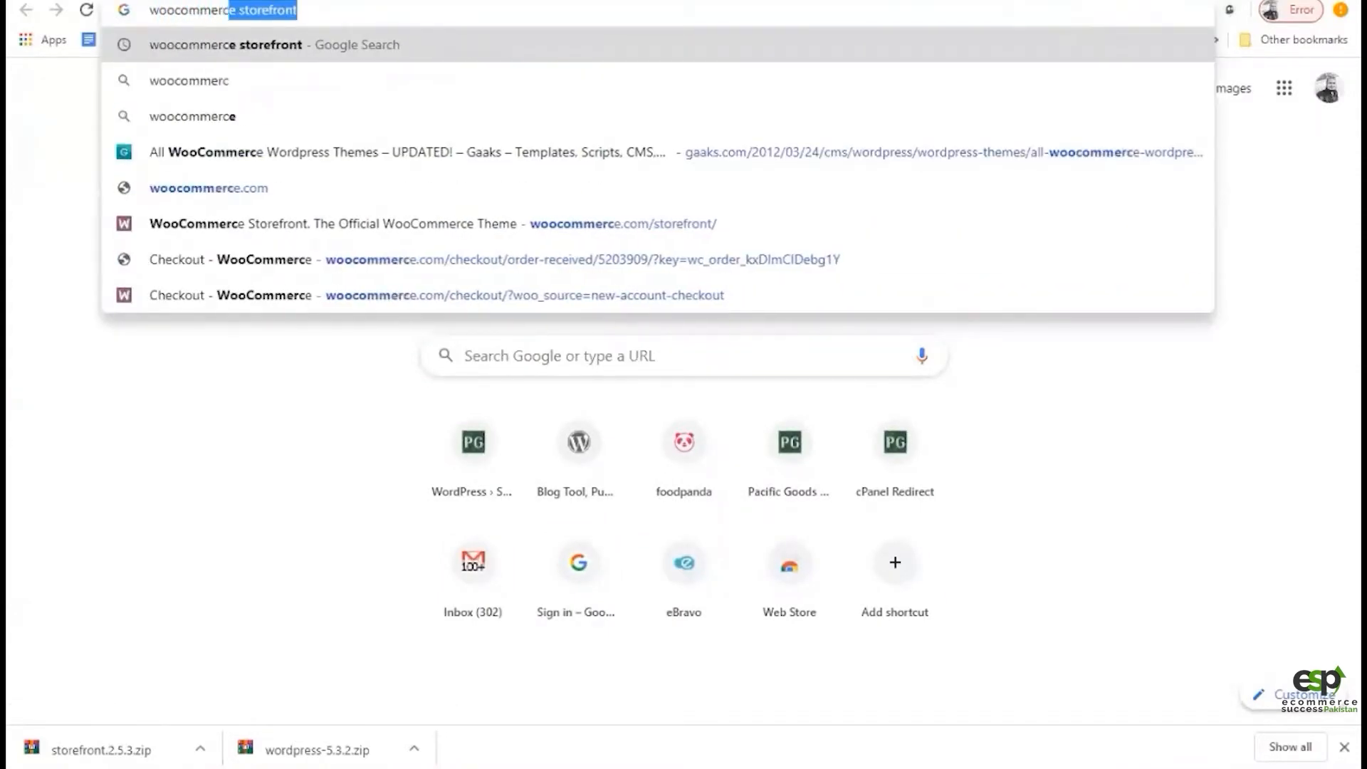
type("e store")
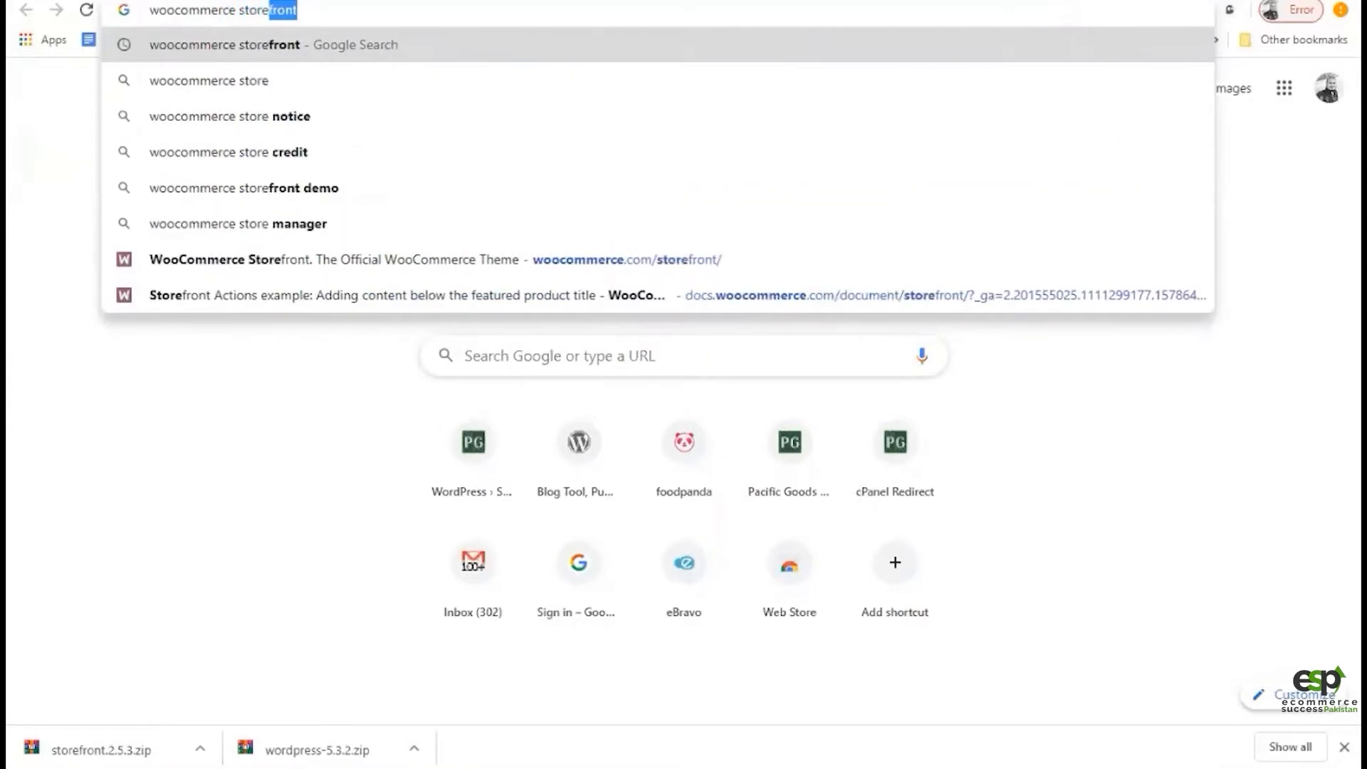
type("front")
key("Return")
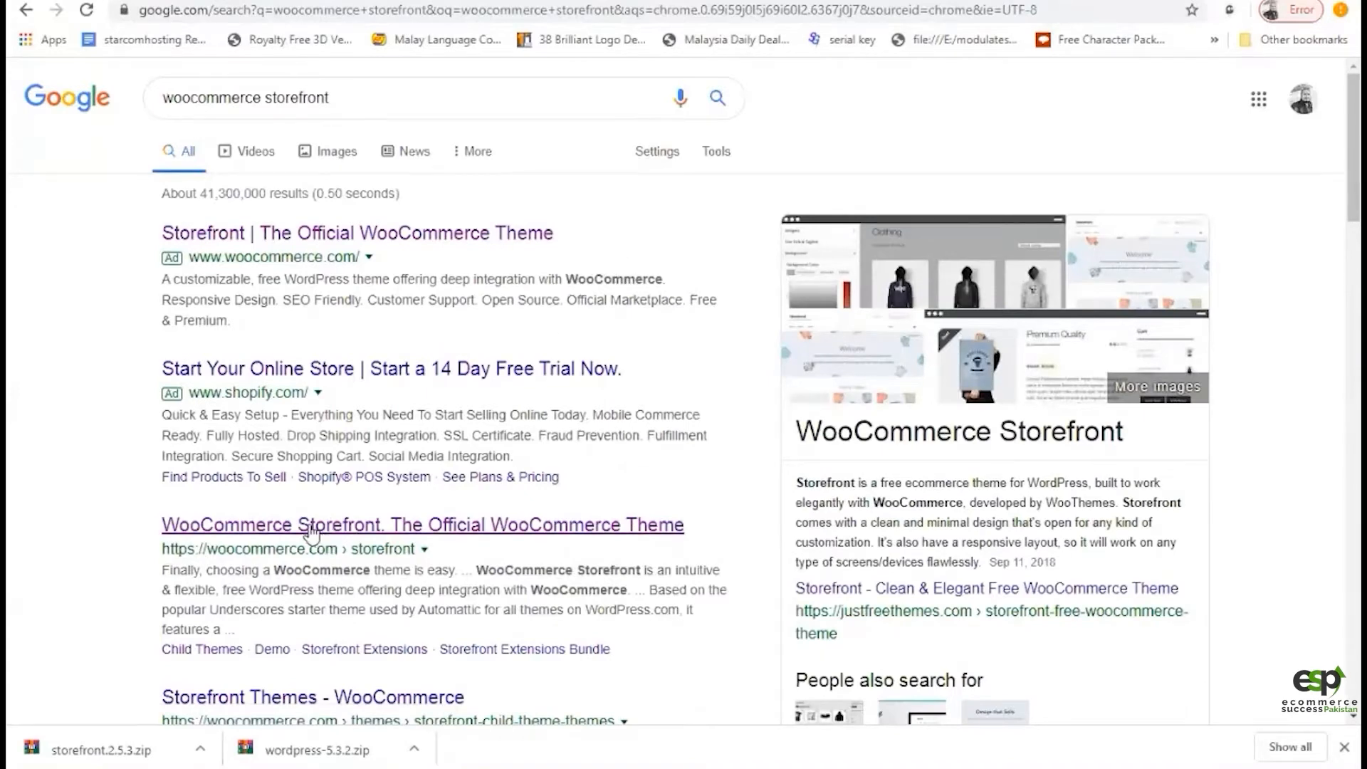
Open the official WooCommerce Storefront theme page from the search results and examine its introduction and download options
left_click(226, 527)
scroll(36, 511, "down", 5)
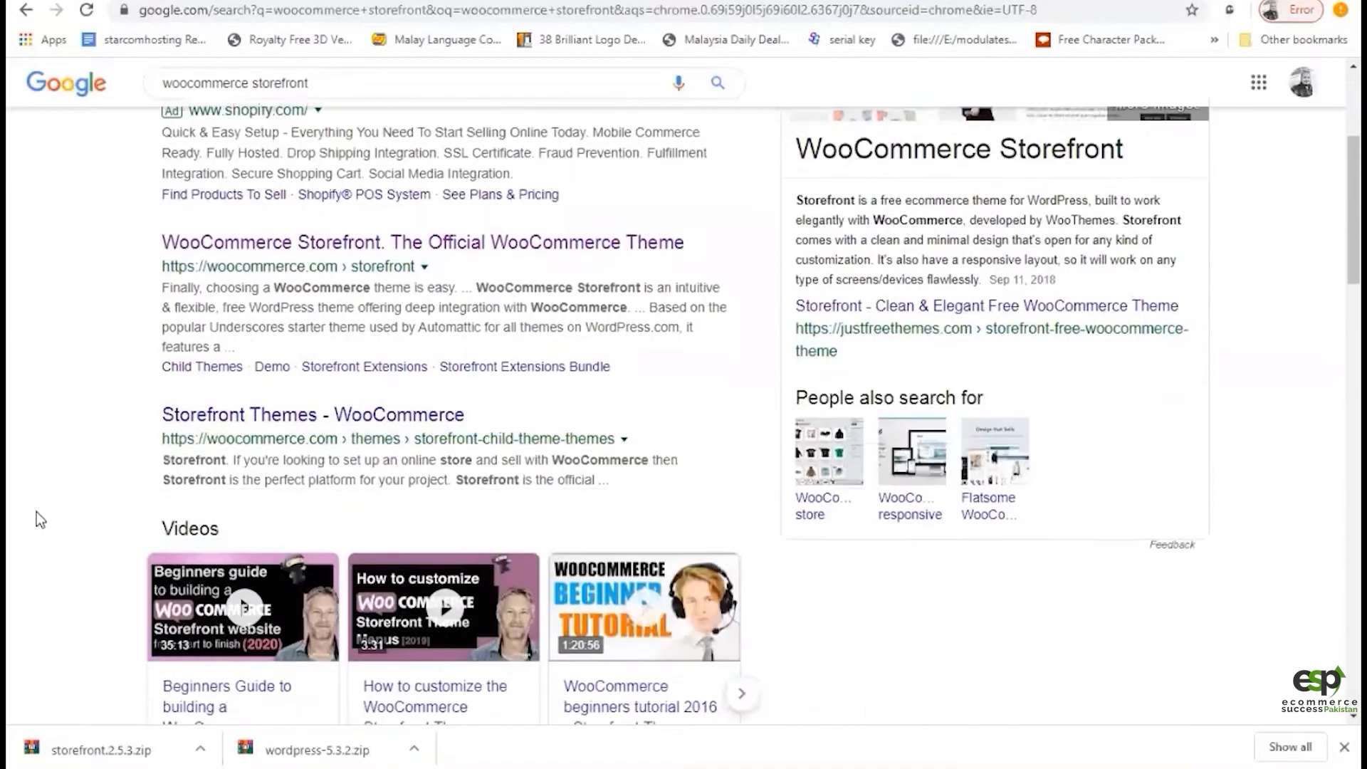
scroll(39, 519, "up", 3)
scroll(53, 507, "up", 1)
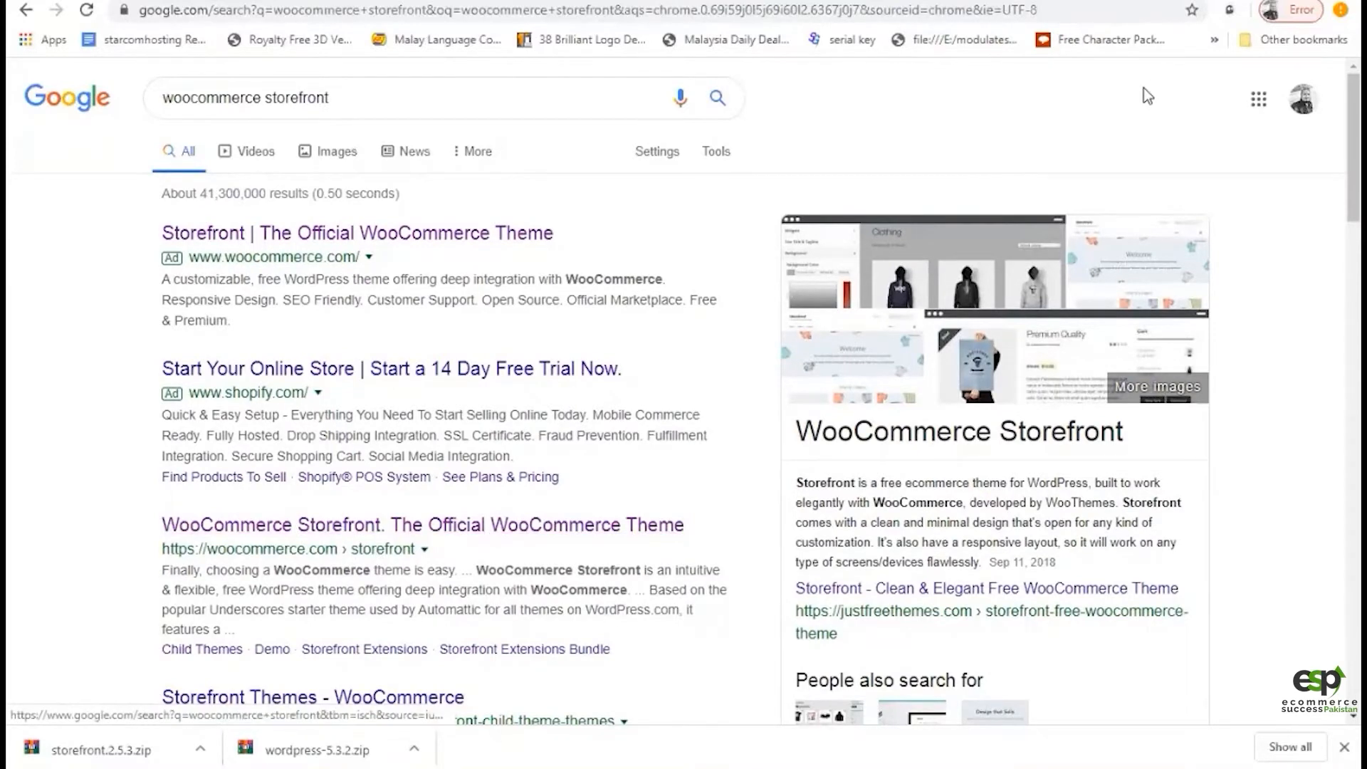
left_click(1132, 0)
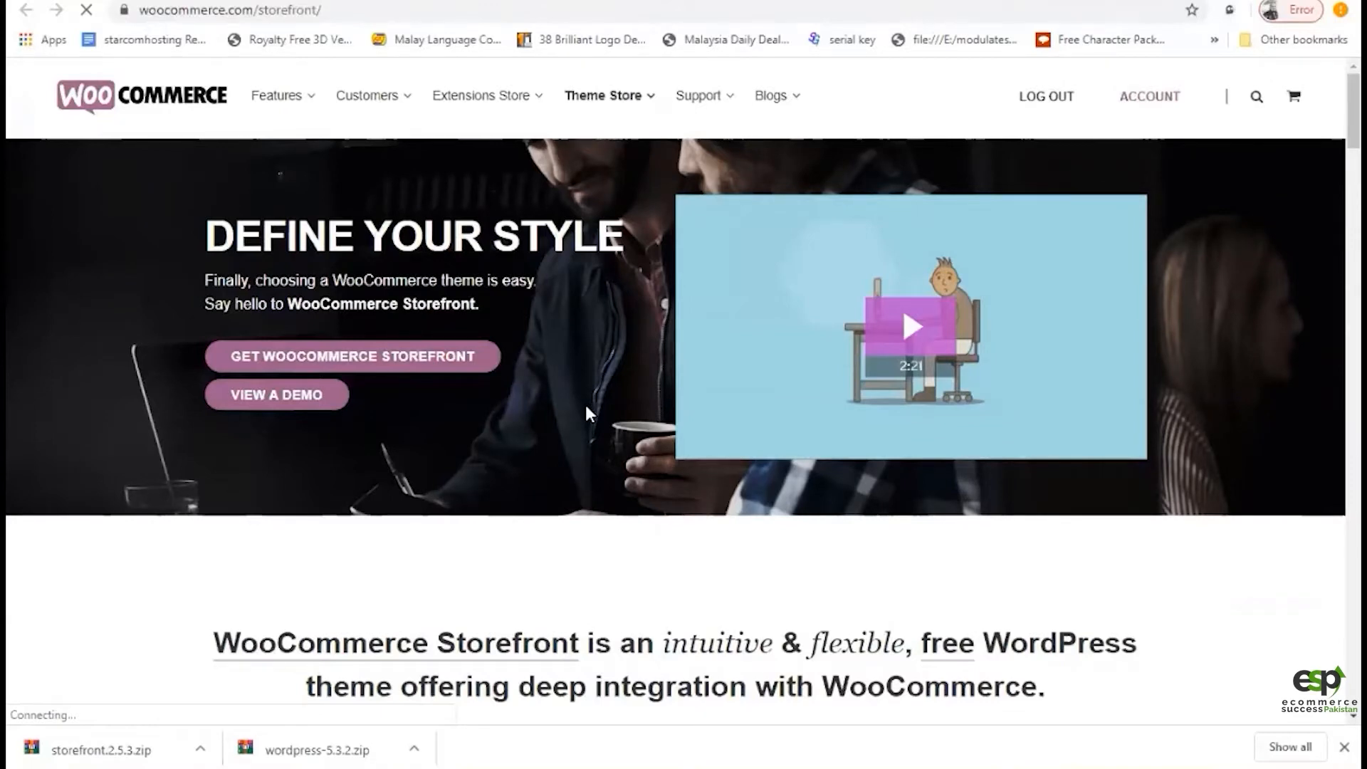
scroll(584, 402, "down", 4)
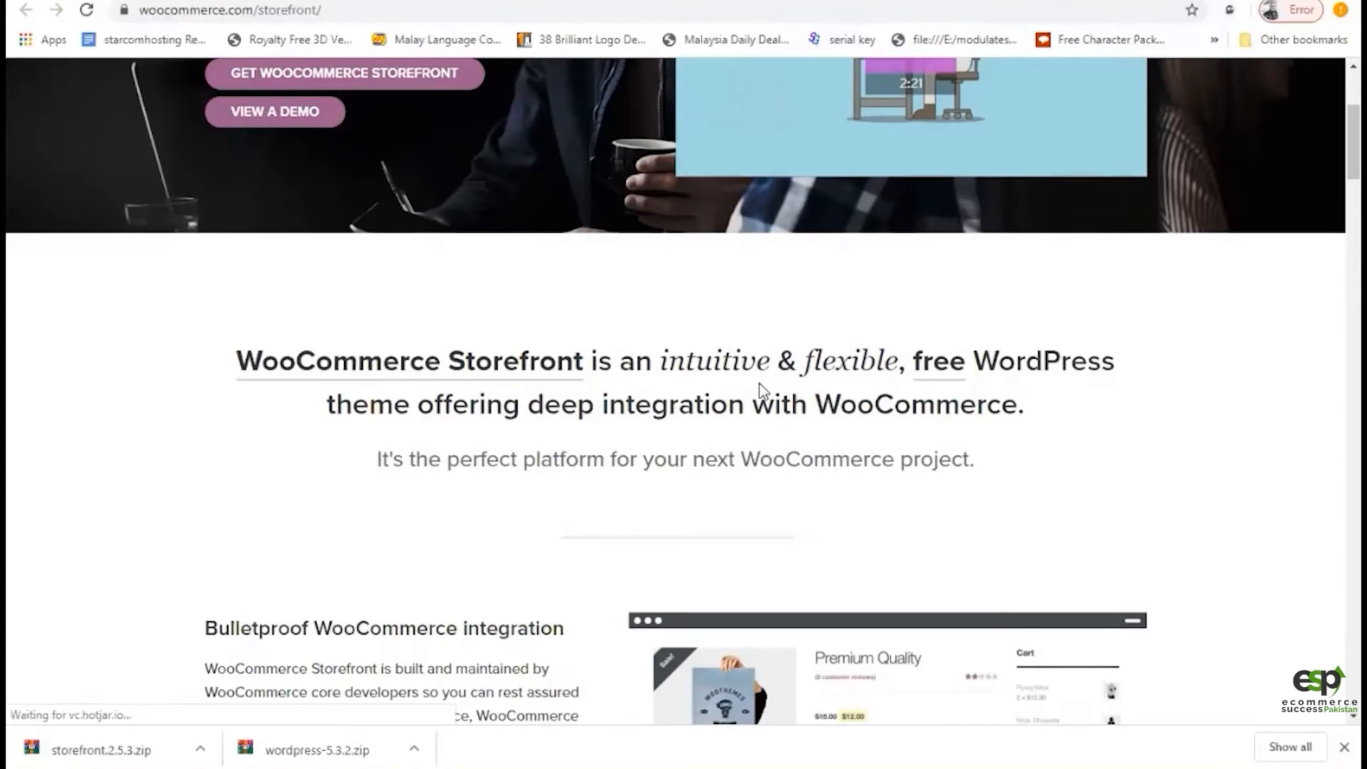
scroll(760, 385, "down", 1)
scroll(761, 385, "up", 1)
scroll(441, 398, "down", 2)
scroll(121, 417, "up", 5)
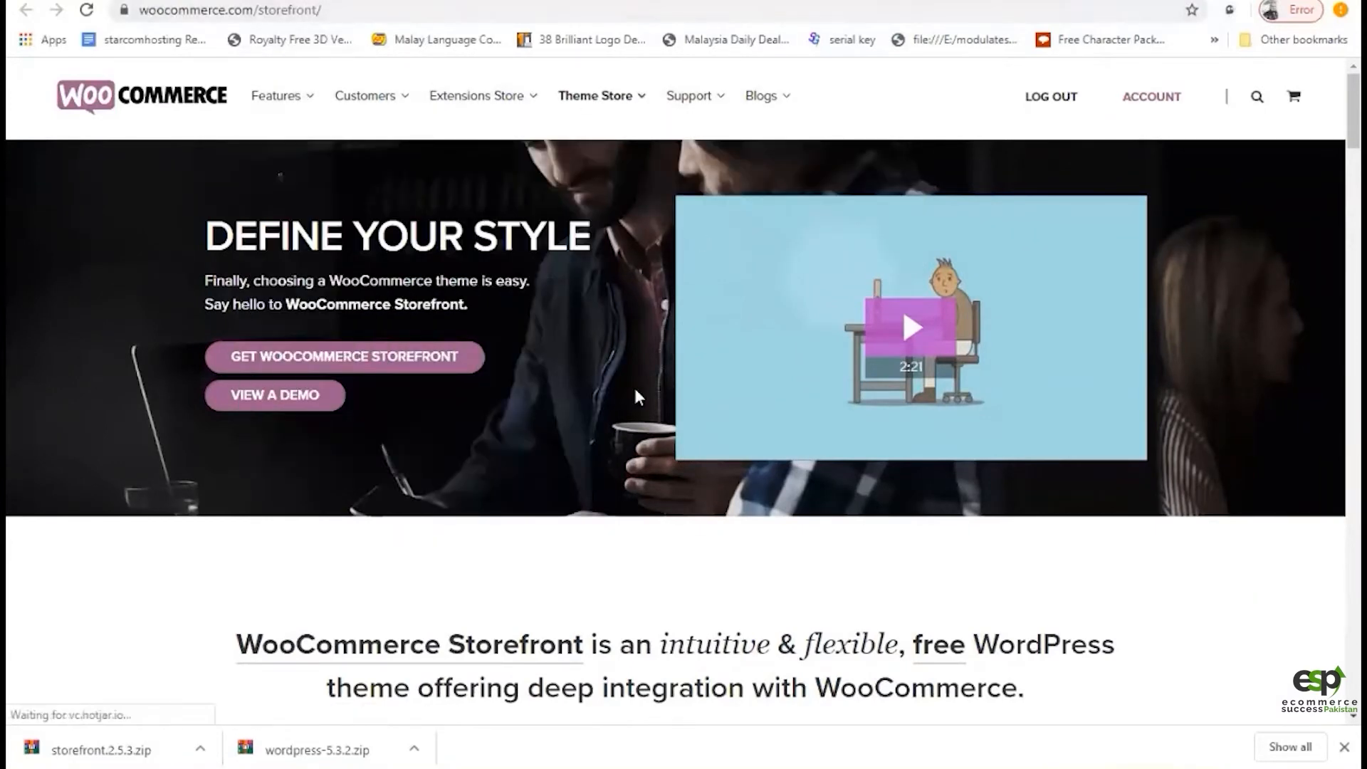
scroll(627, 396, "down", 1)
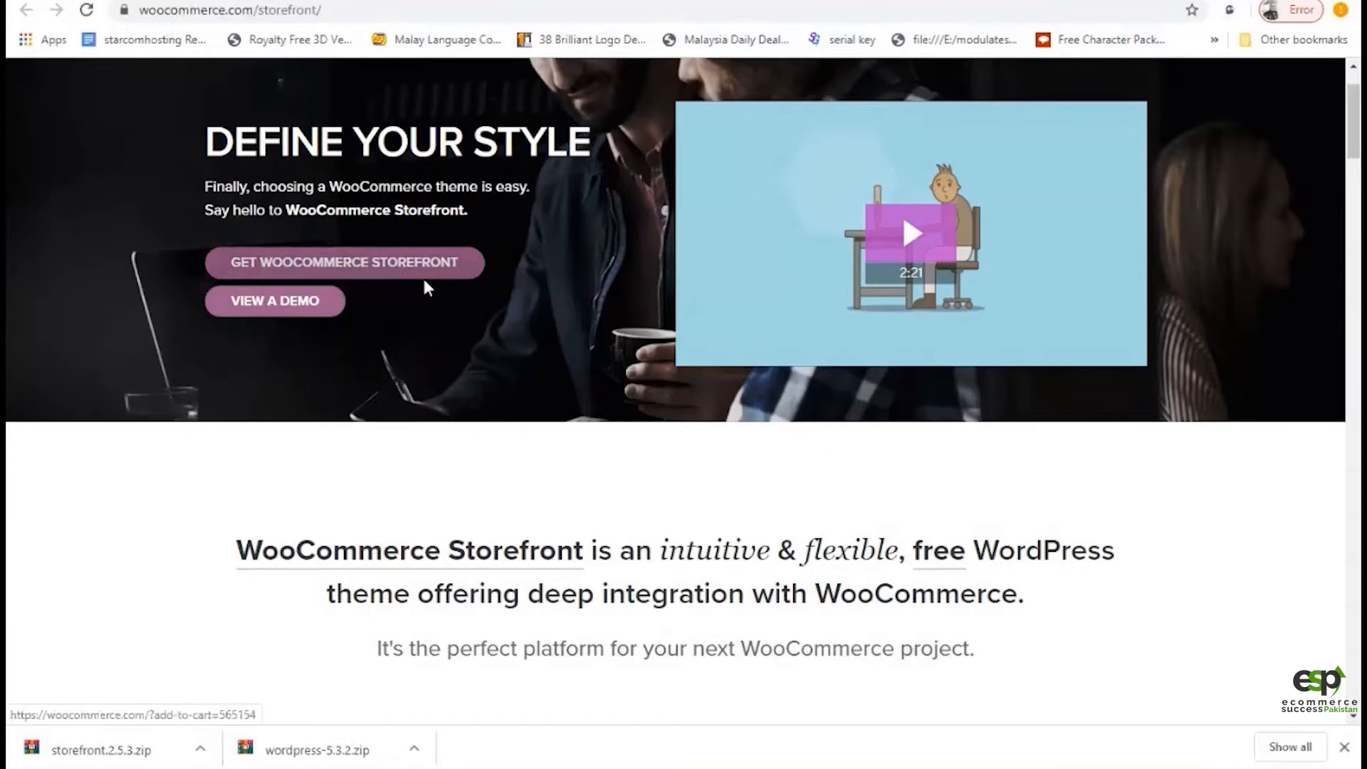
Add the WooCommerce Storefront theme to the cart and continue to the checkout's information form
left_click(418, 278)
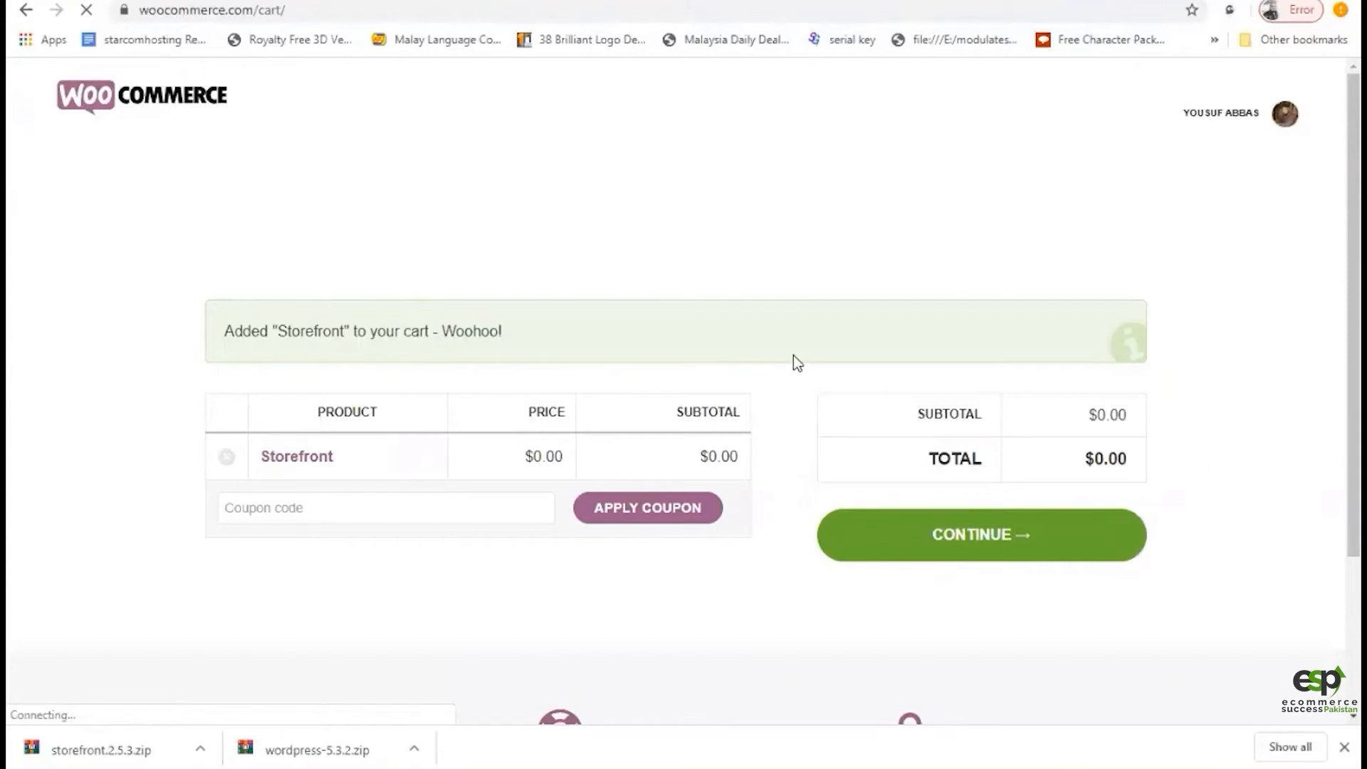
scroll(797, 363, "down", 1)
left_click_drag(1092, 354, 1122, 360)
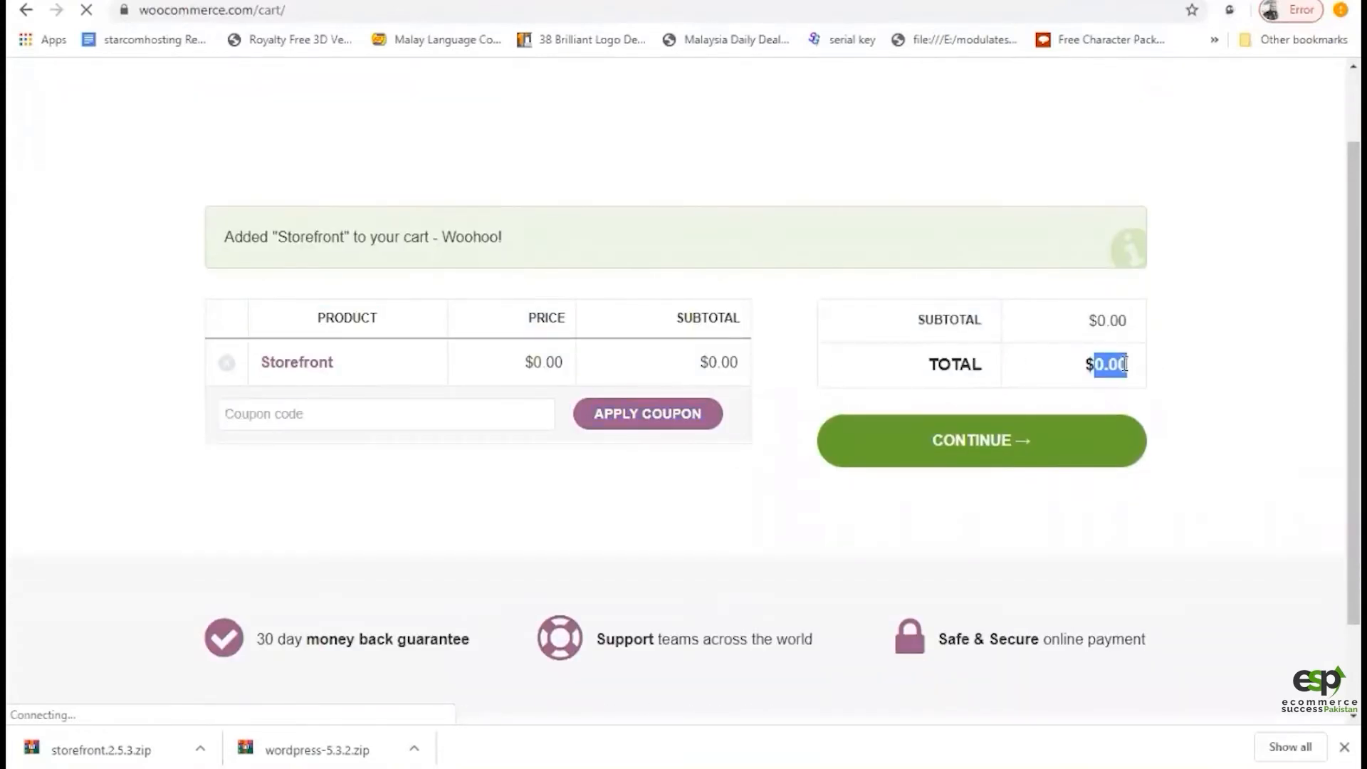
left_click(910, 357)
left_click(1001, 440)
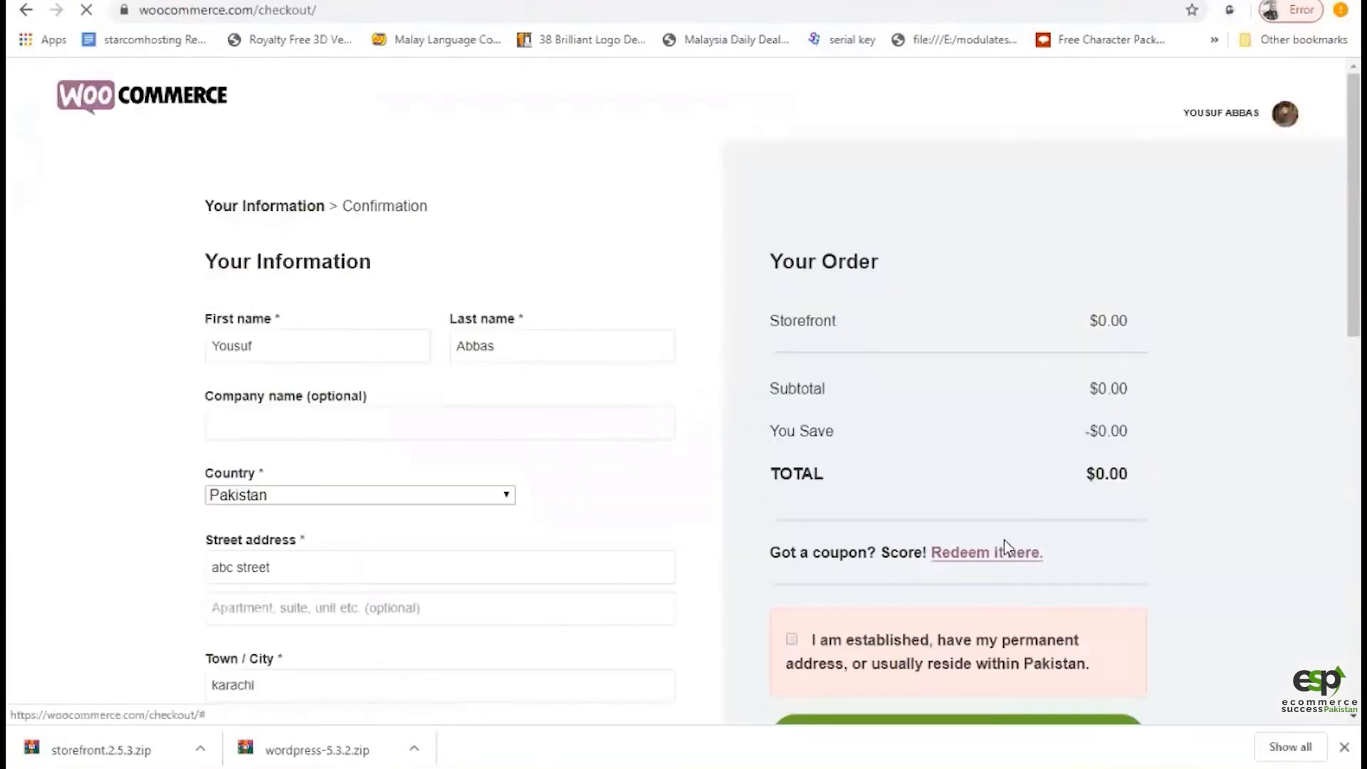
scroll(570, 278, "down", 1)
scroll(562, 299, "up", 1)
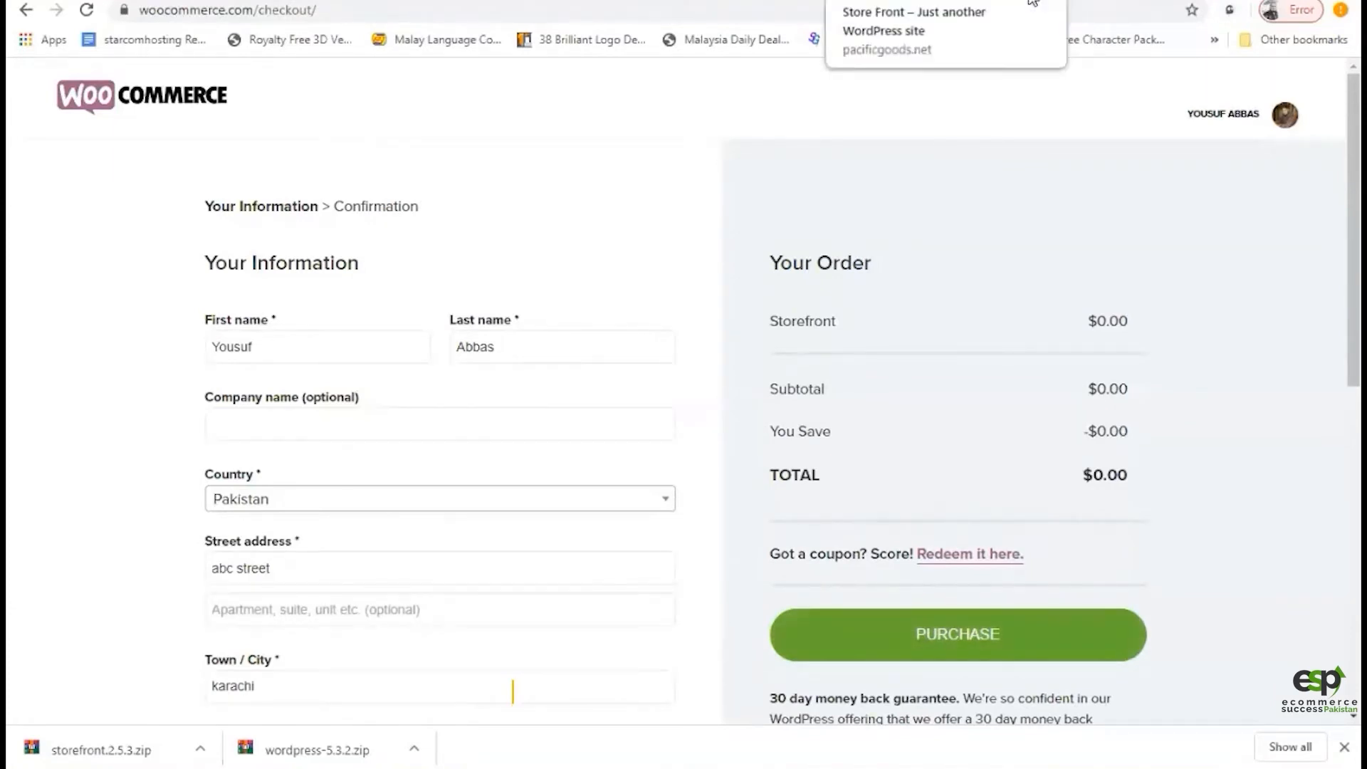
Switch to the Downloads folder in File Explorer and inspect the contents of storefront.2.5.3.zip in WinRAR, closing the archive when done
left_click(1030, 2)
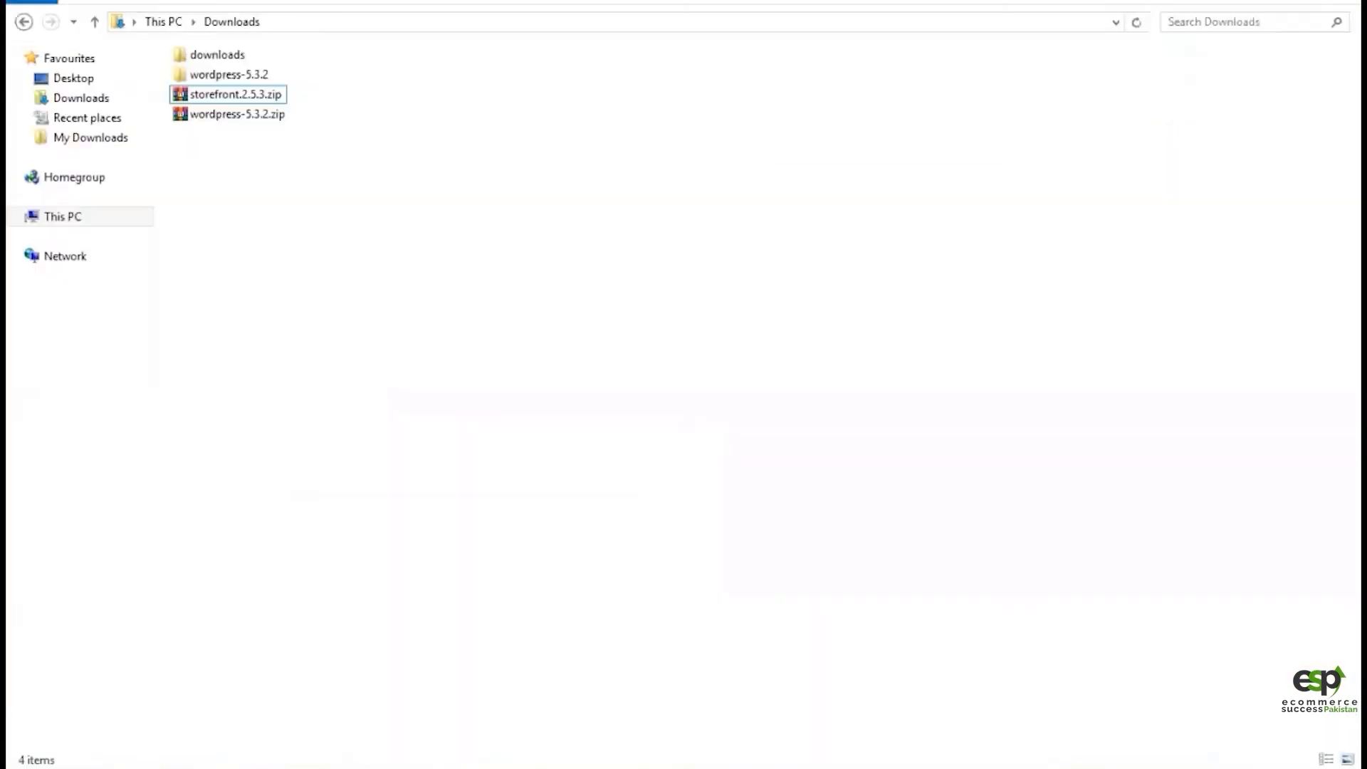
double_click(222, 93)
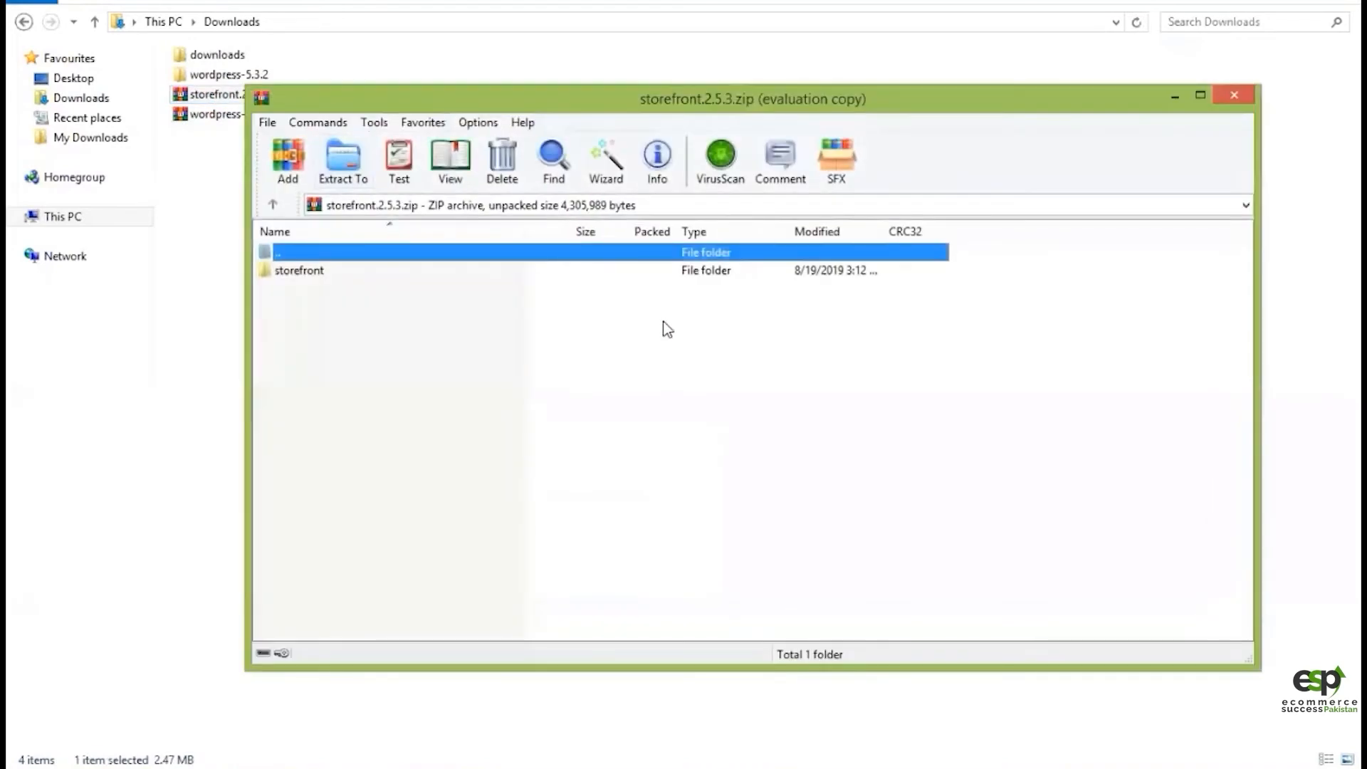
left_click(1234, 93)
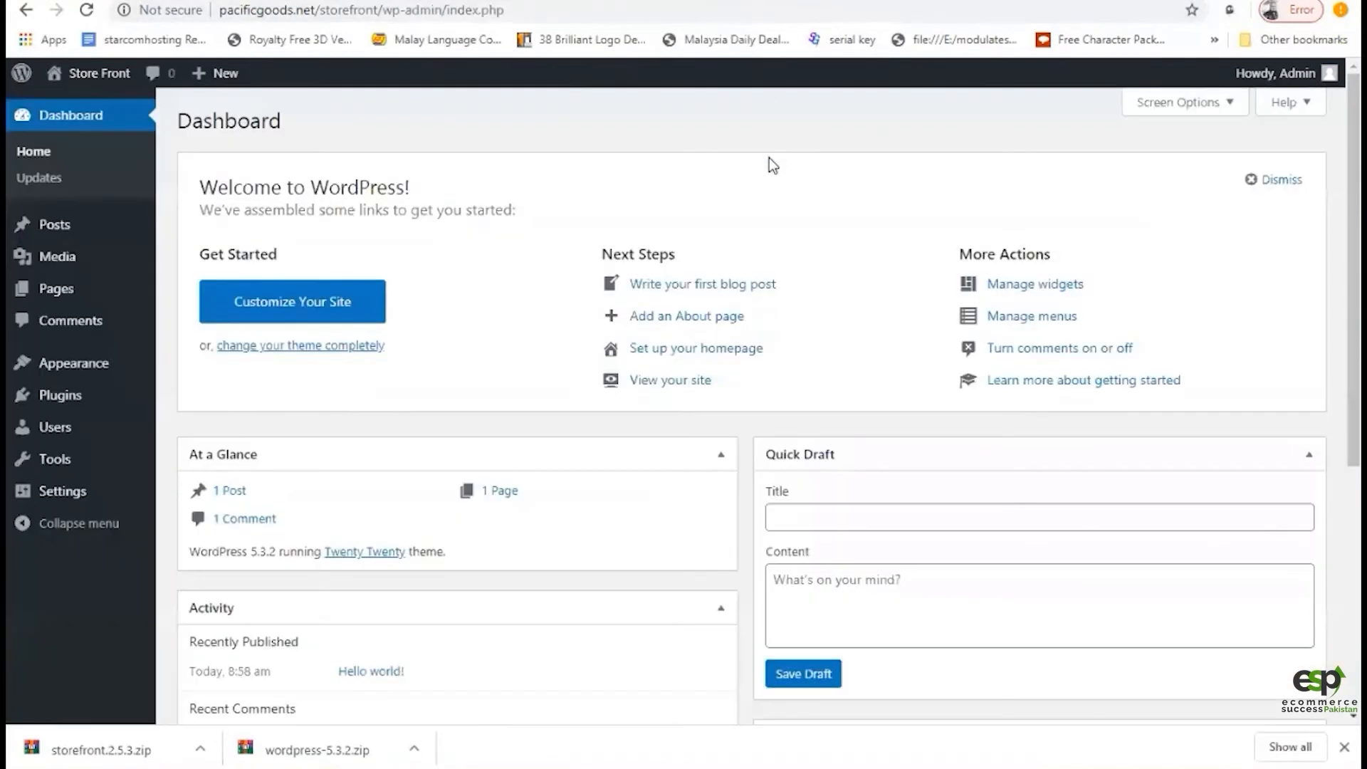
Switch to the WordPress dashboard in the browser and open the site's installed Themes page
mouse_move(132, 396)
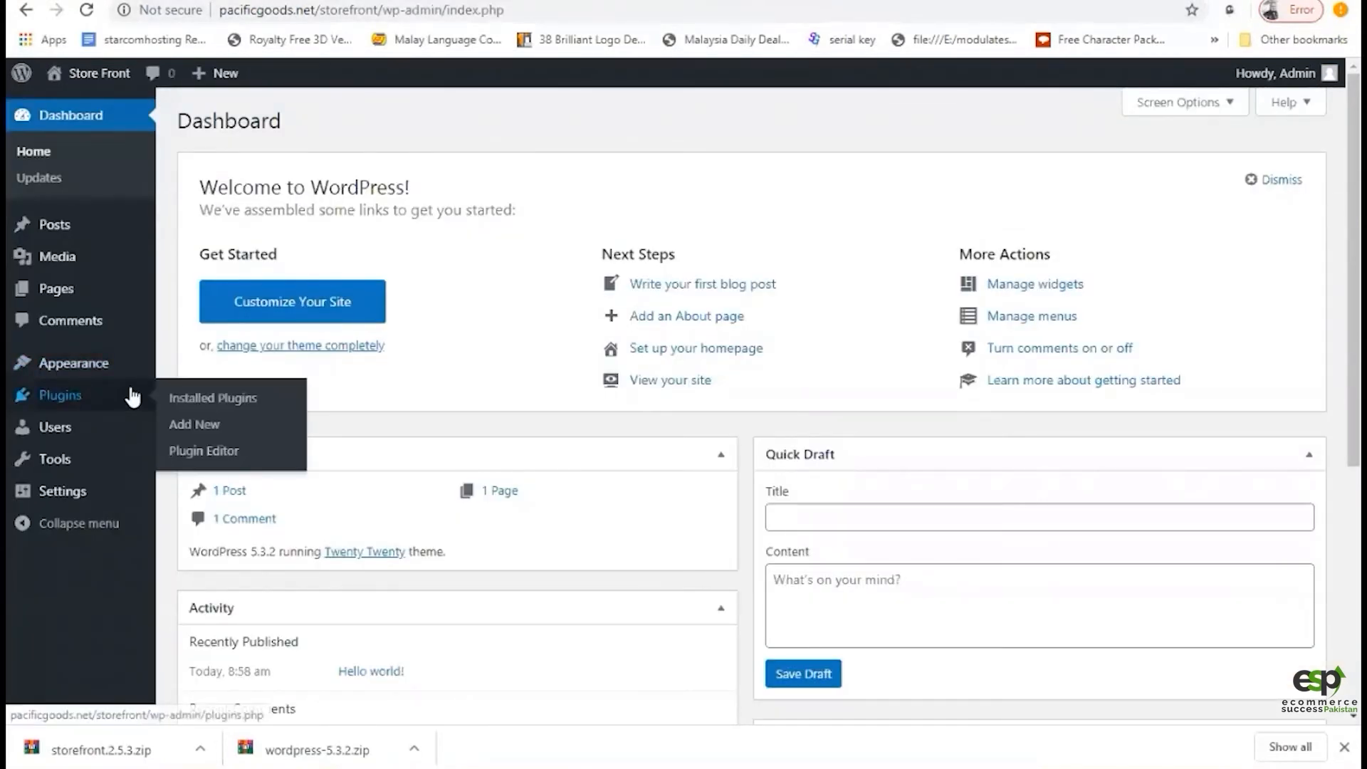
mouse_move(131, 365)
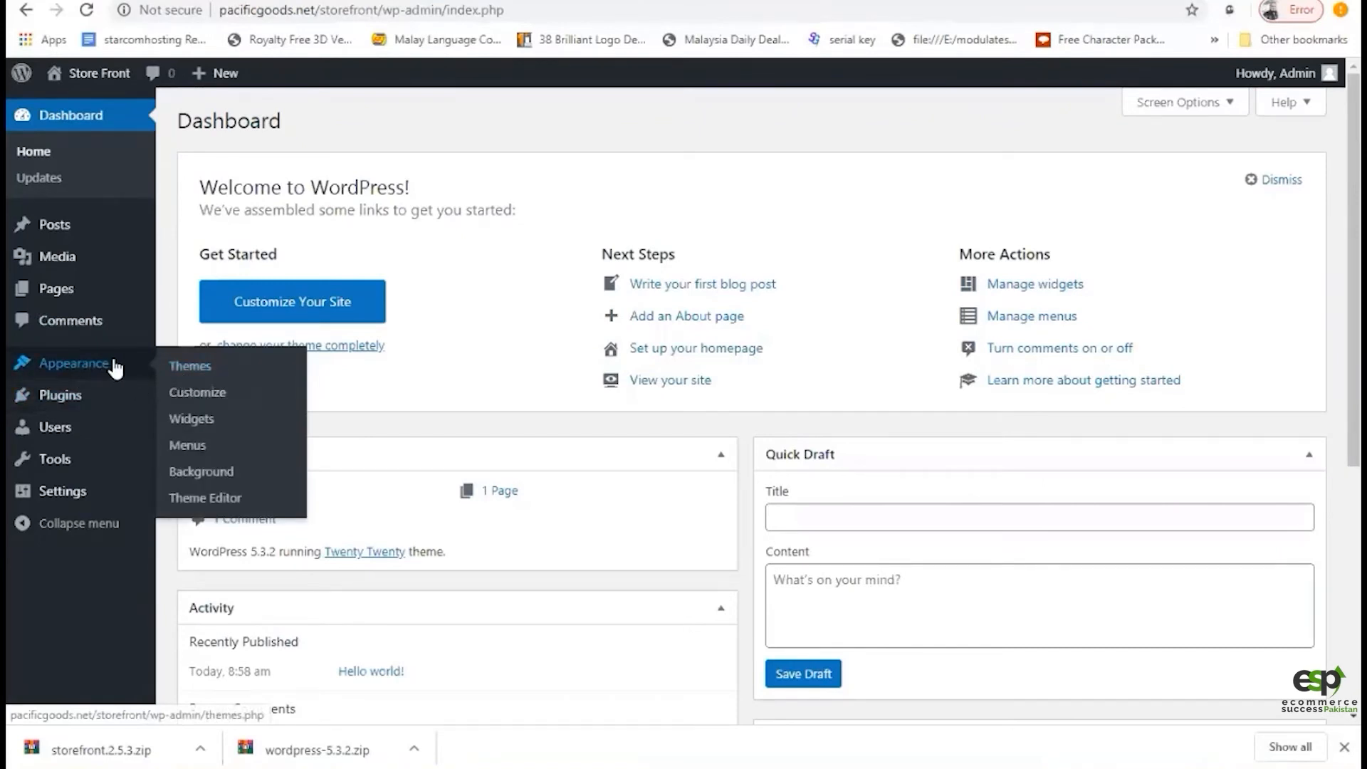
left_click(202, 366)
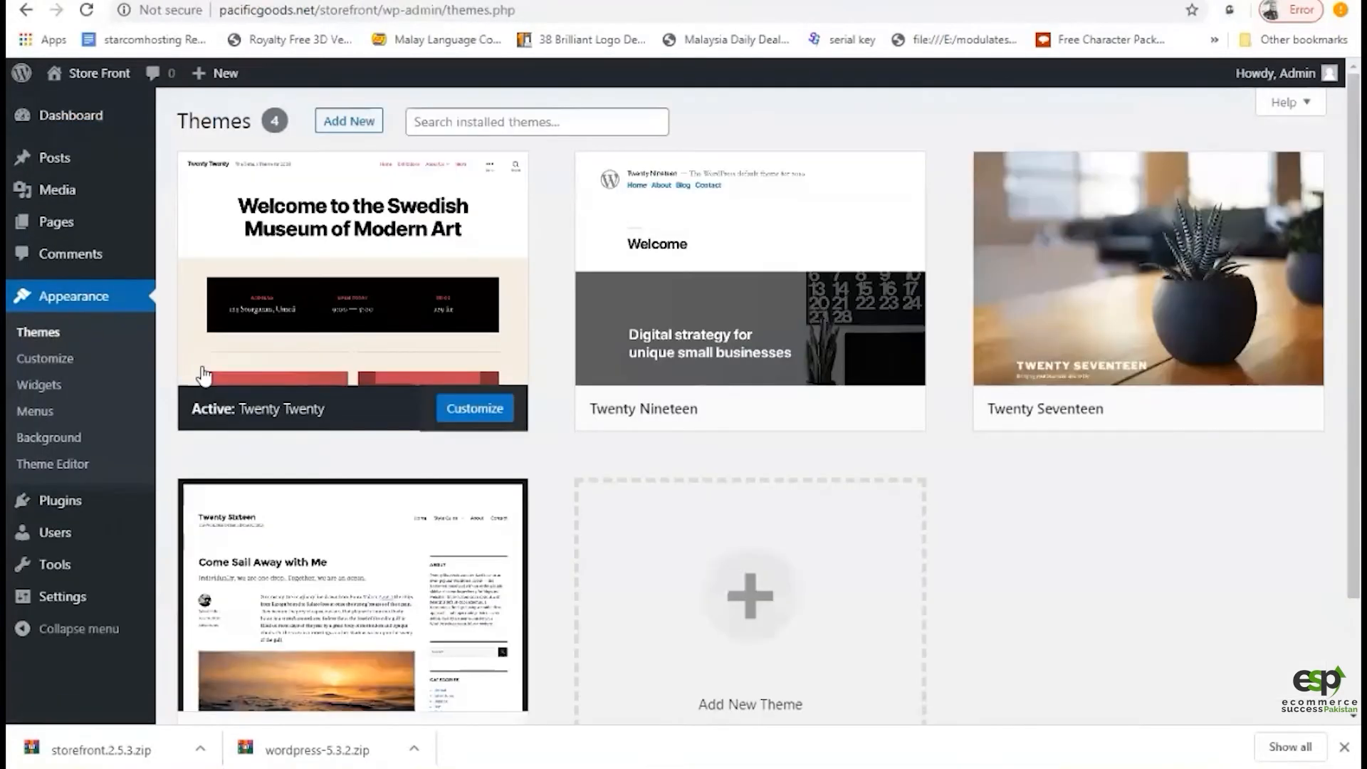
Open the page for adding new themes and browse the featured themes on offer
left_click(349, 123)
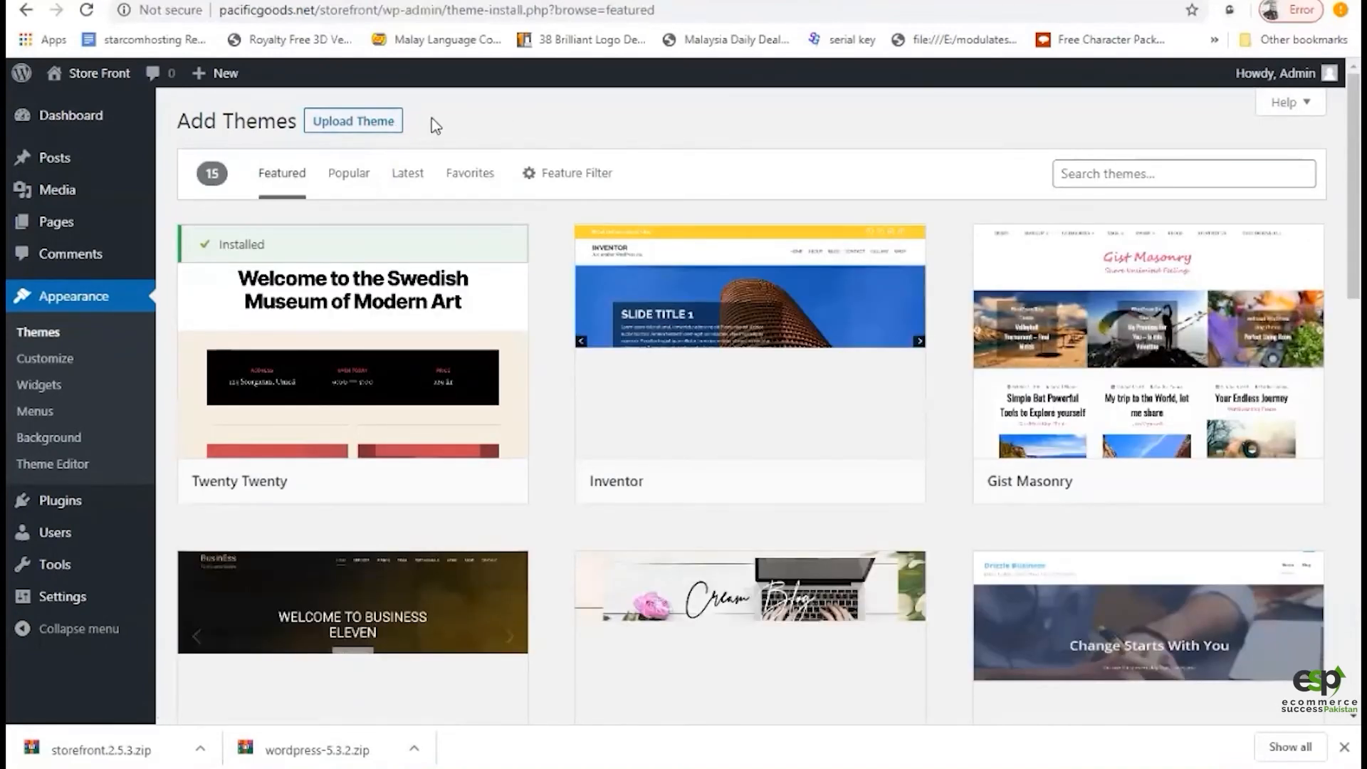
scroll(702, 308, "down", 4)
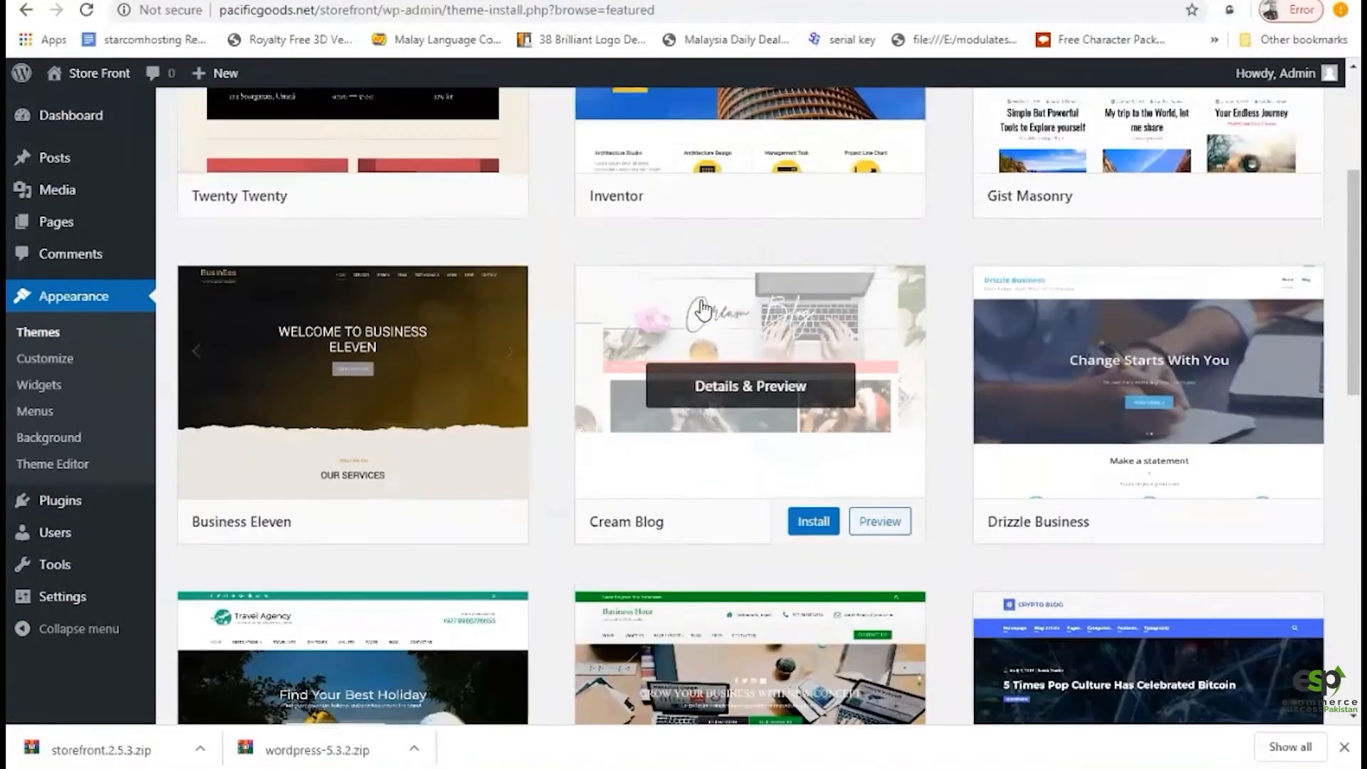
scroll(702, 308, "up", 4)
scroll(701, 308, "down", 3)
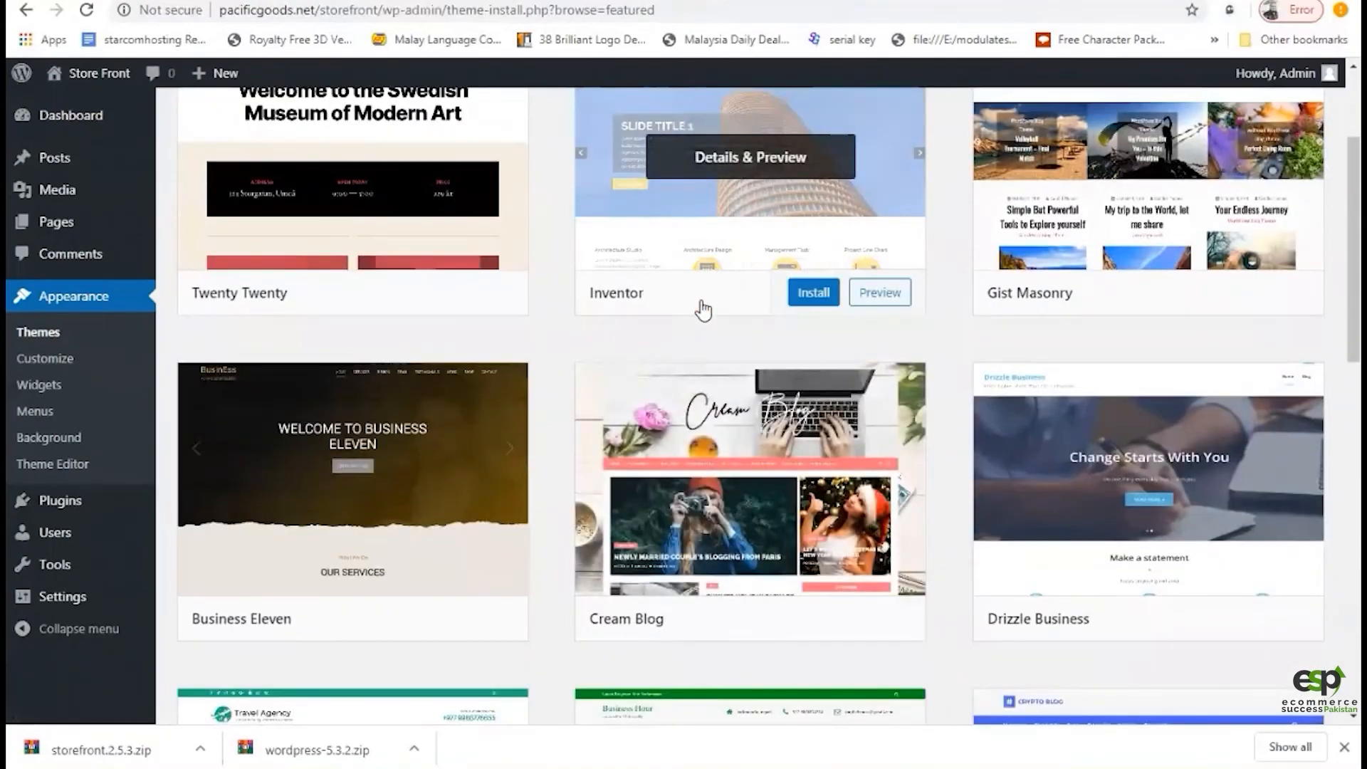
scroll(702, 308, "down", 9)
scroll(614, 323, "up", 5)
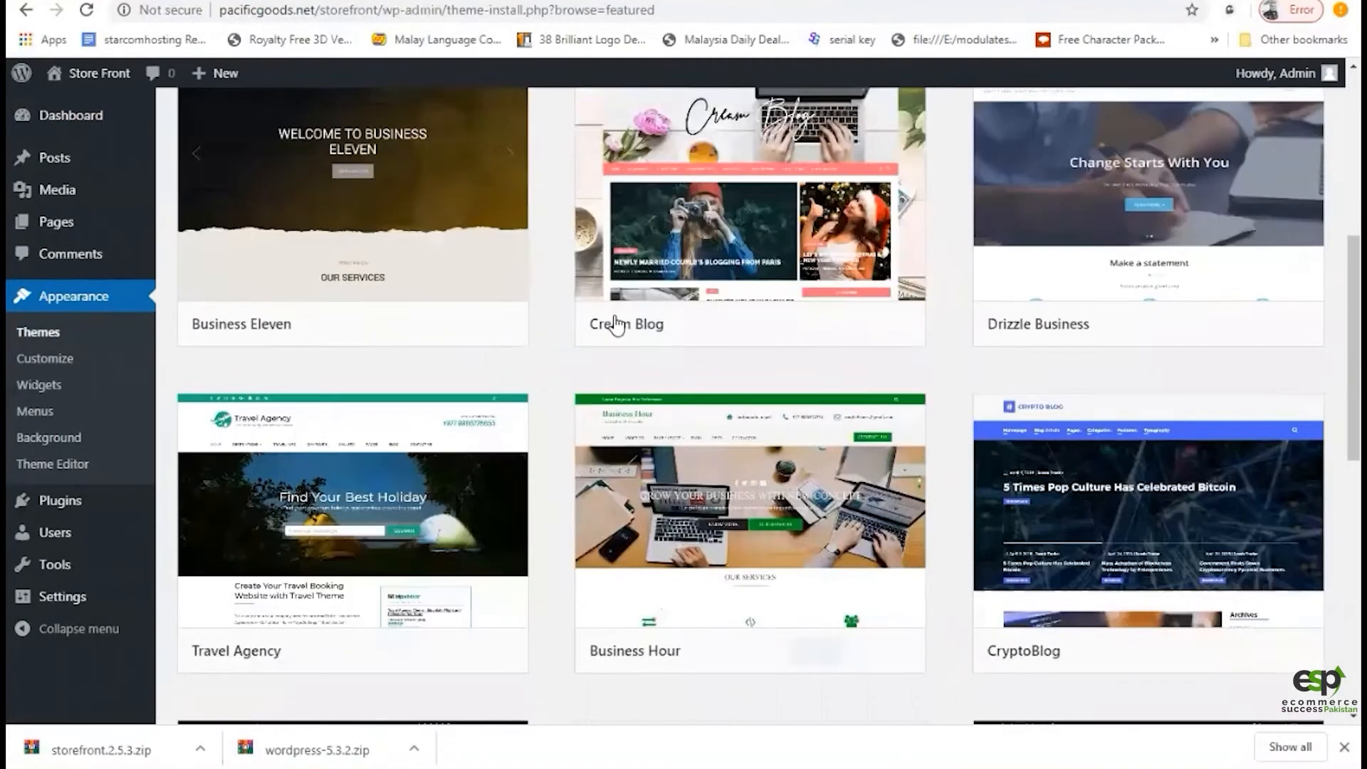
scroll(616, 326, "up", 4)
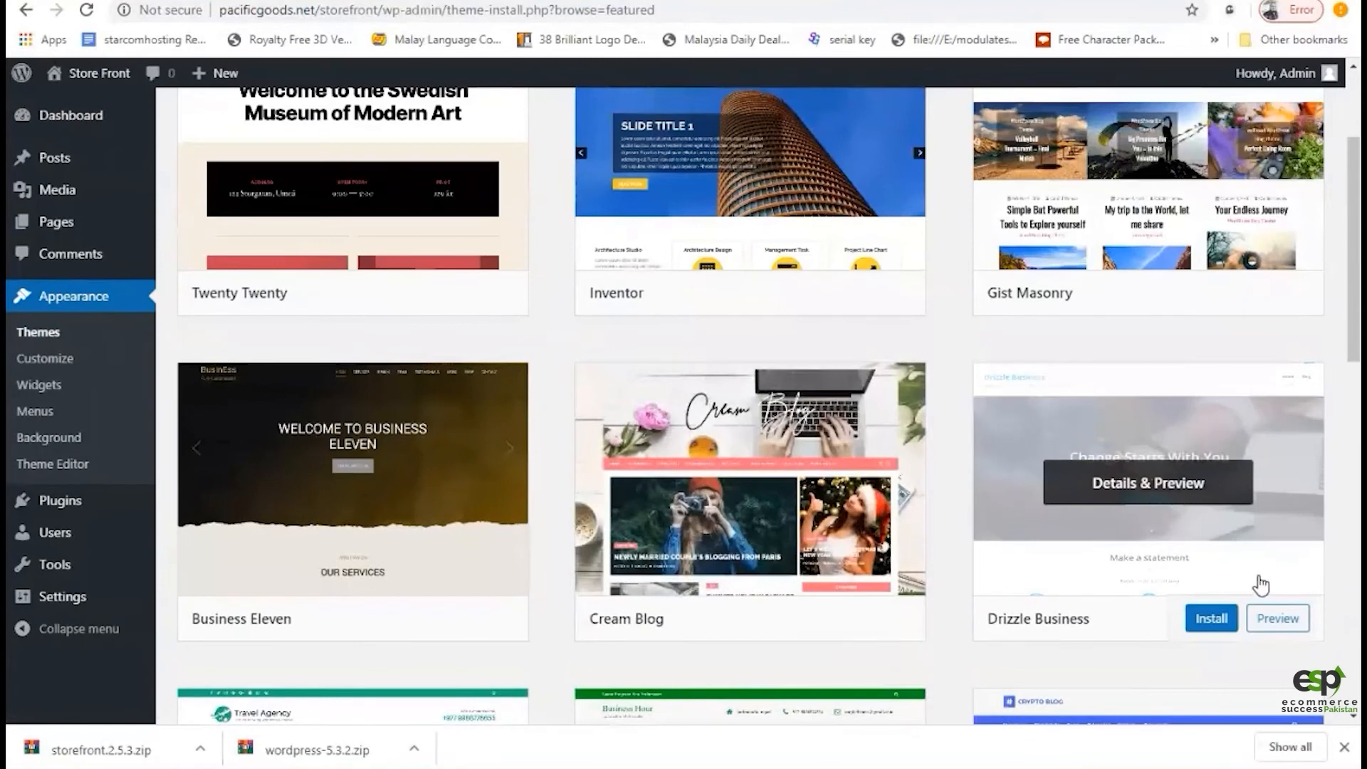
scroll(1261, 585, "up", 3)
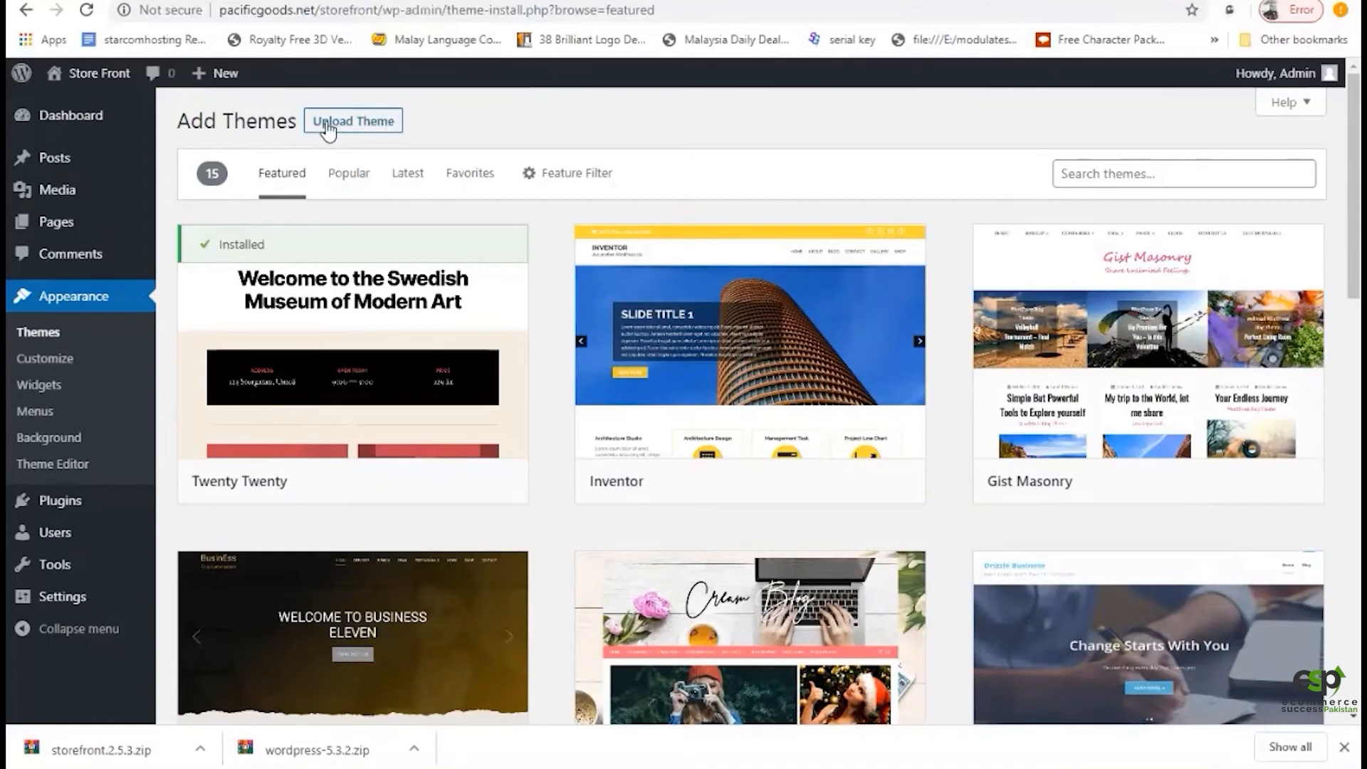
Open the theme upload form and choose storefront.2.5.3.zip from the Downloads folder as the file to upload
left_click(352, 128)
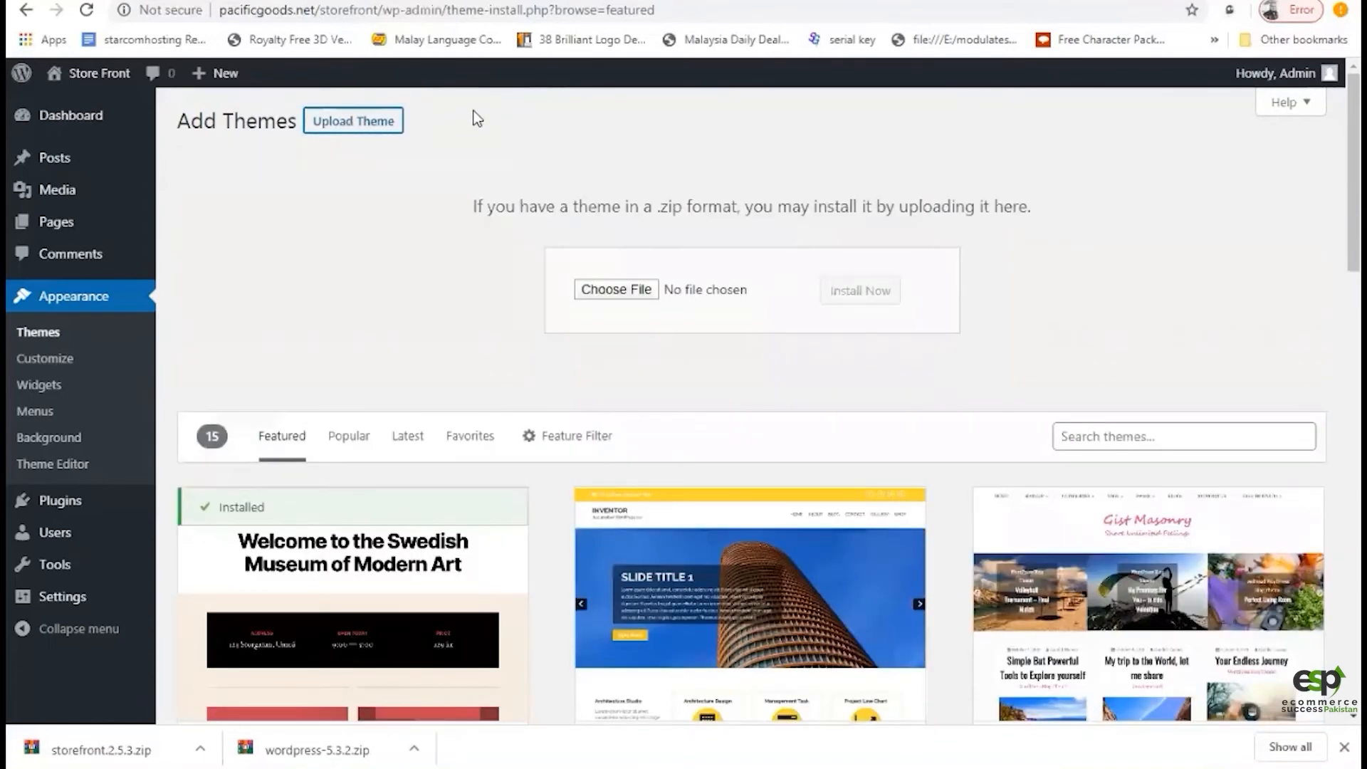
left_click(620, 289)
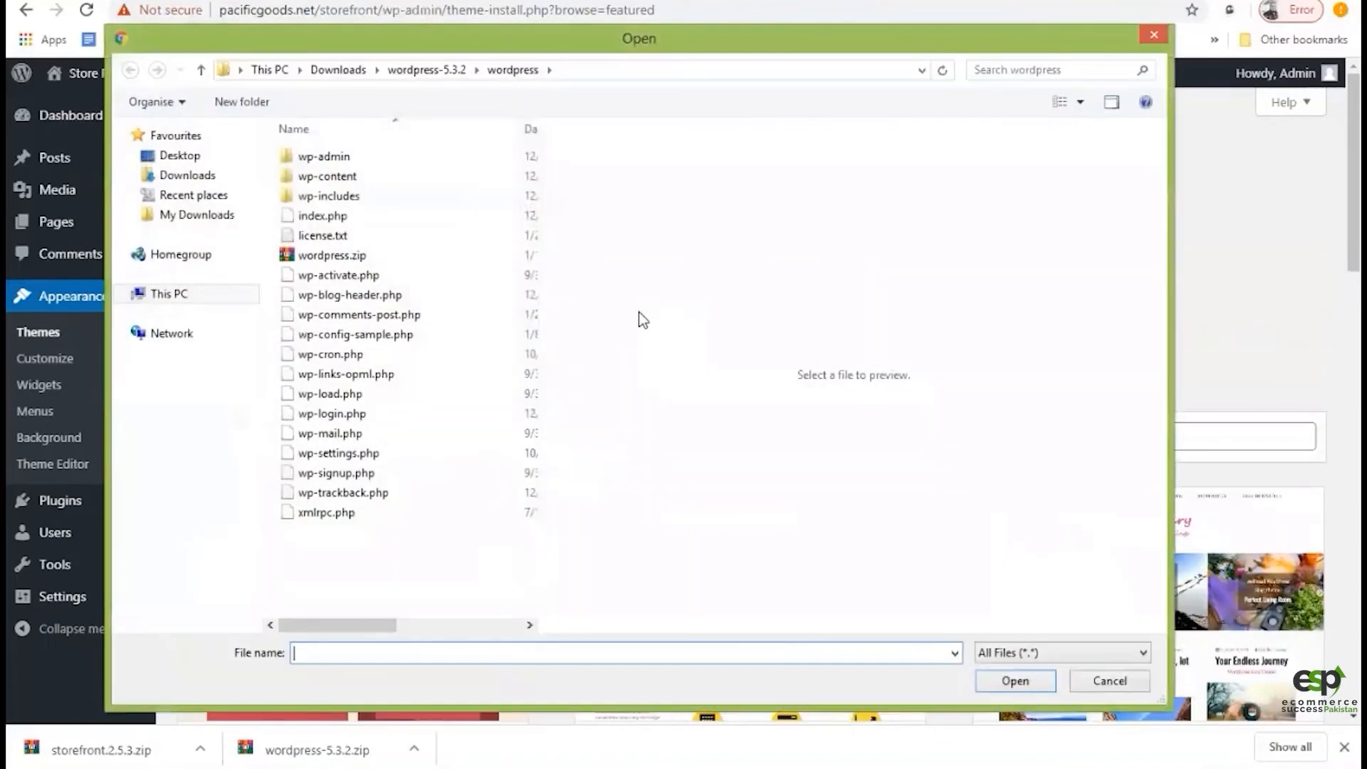
left_click(338, 69)
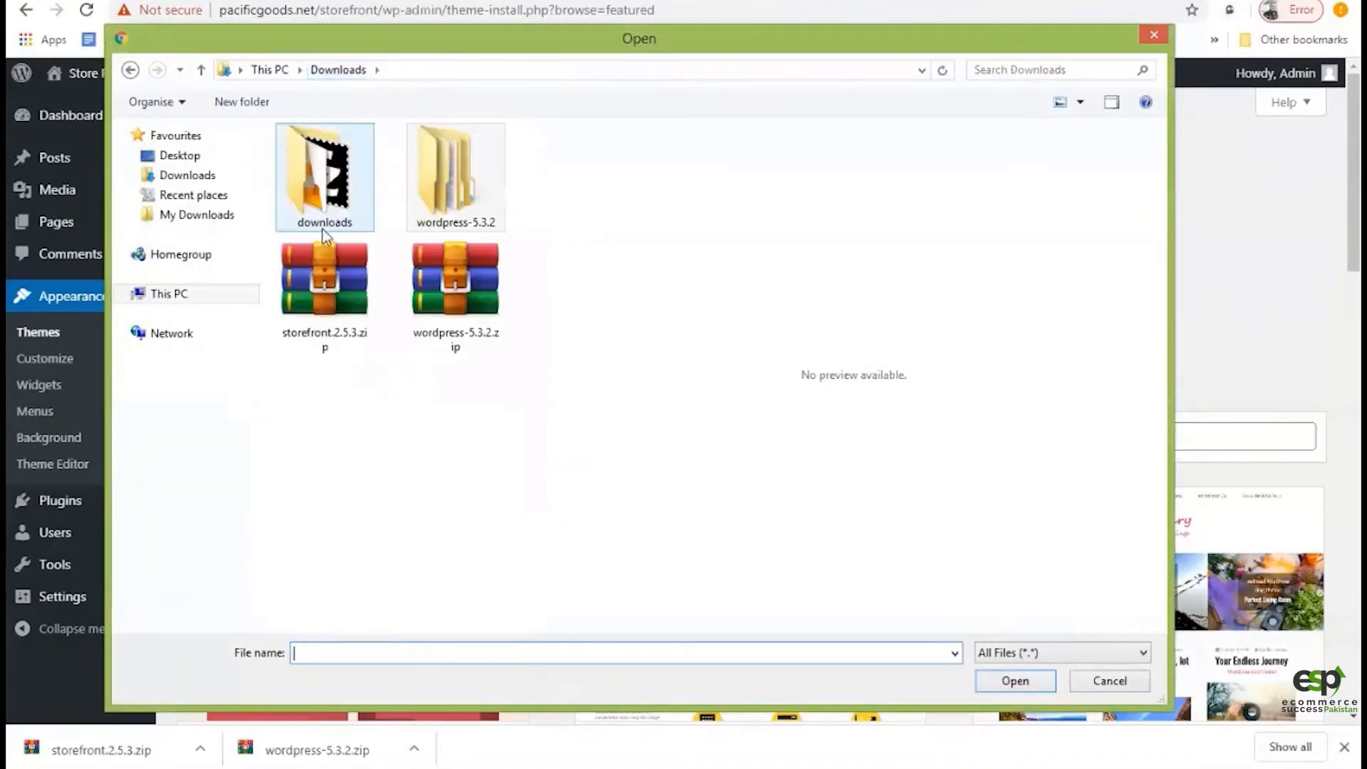
left_click(339, 294)
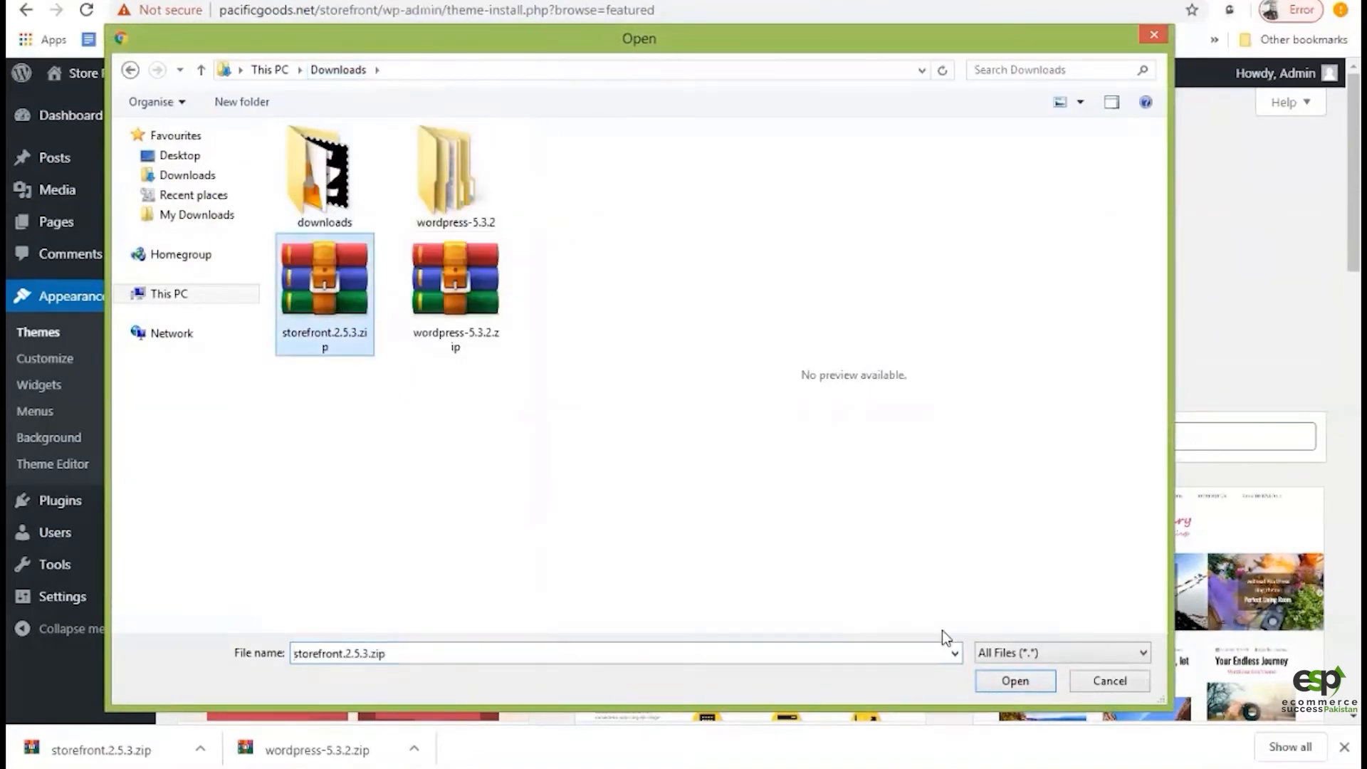
left_click(1016, 681)
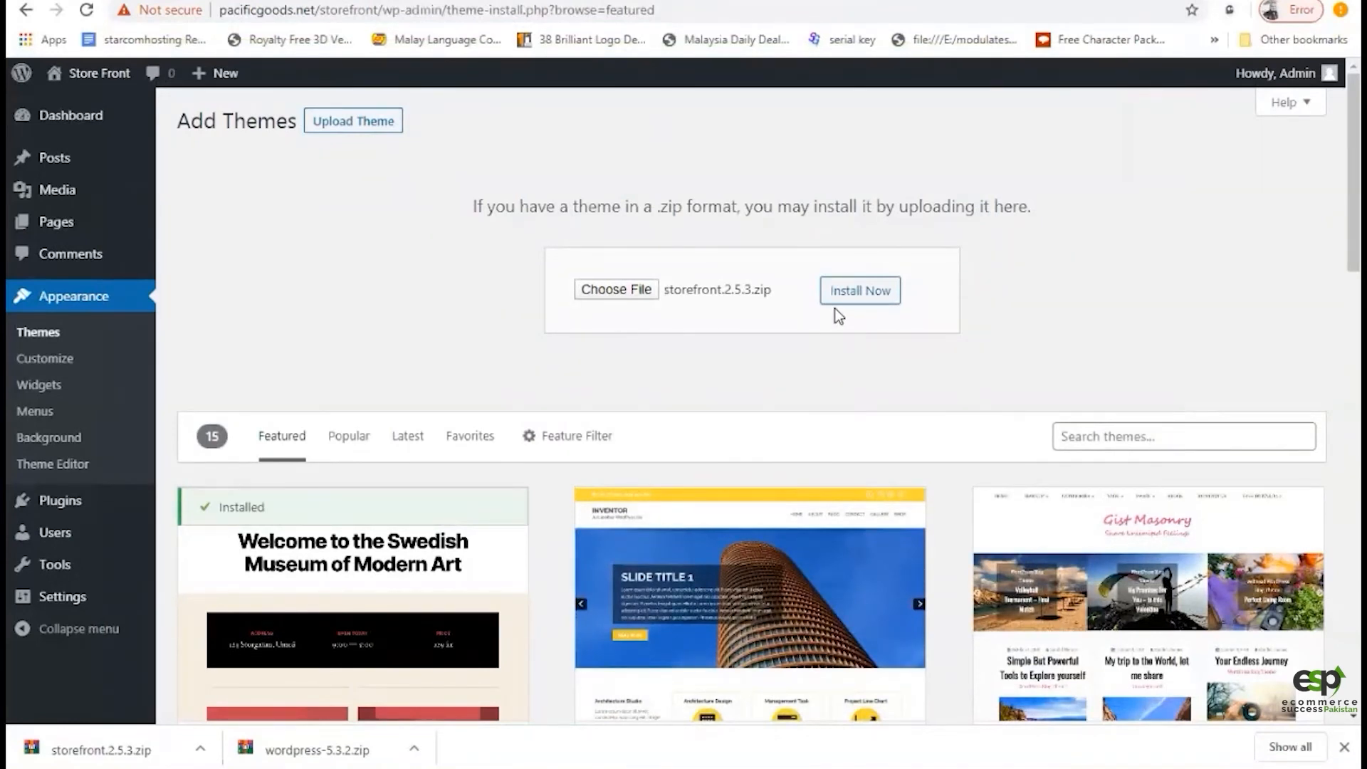
Install the theme from the chosen storefront.2.5.3.zip file and activate it on the site
left_click(873, 293)
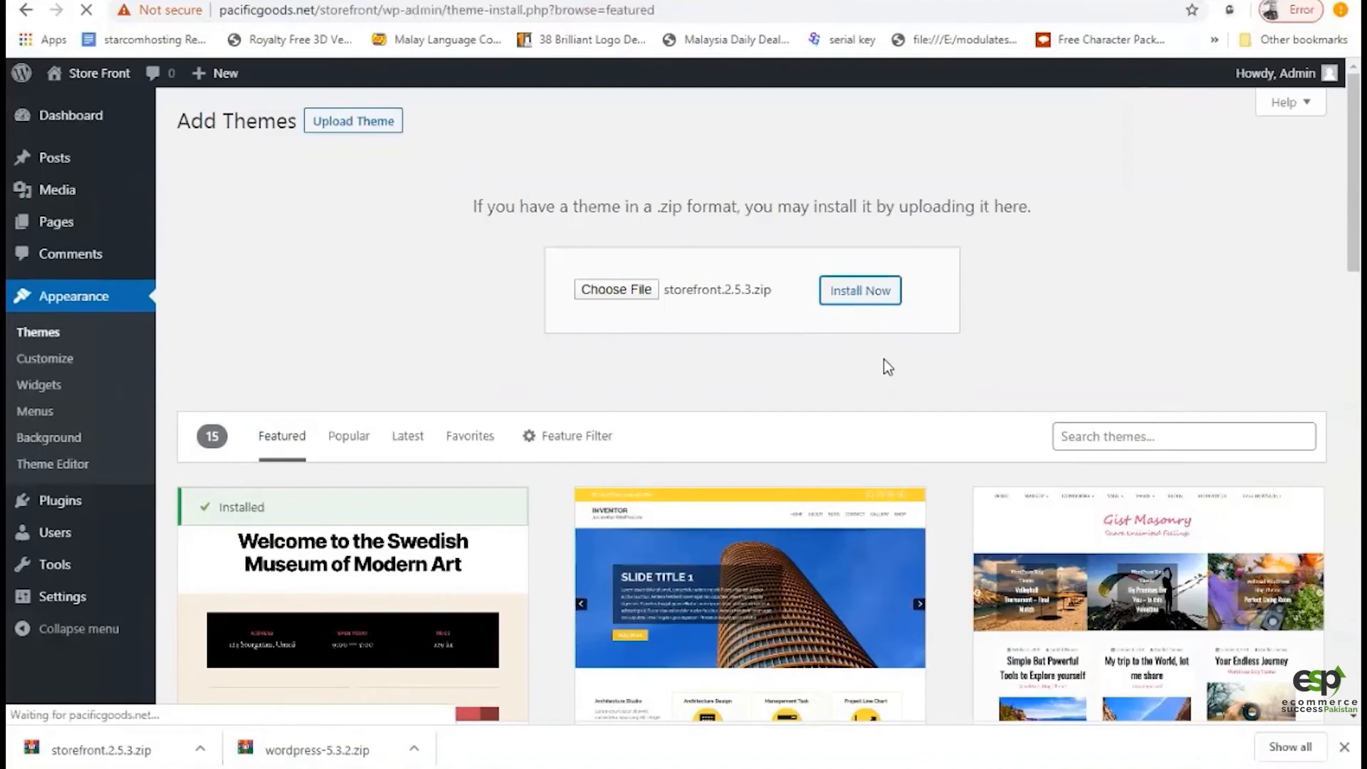
scroll(784, 361, "down", 1)
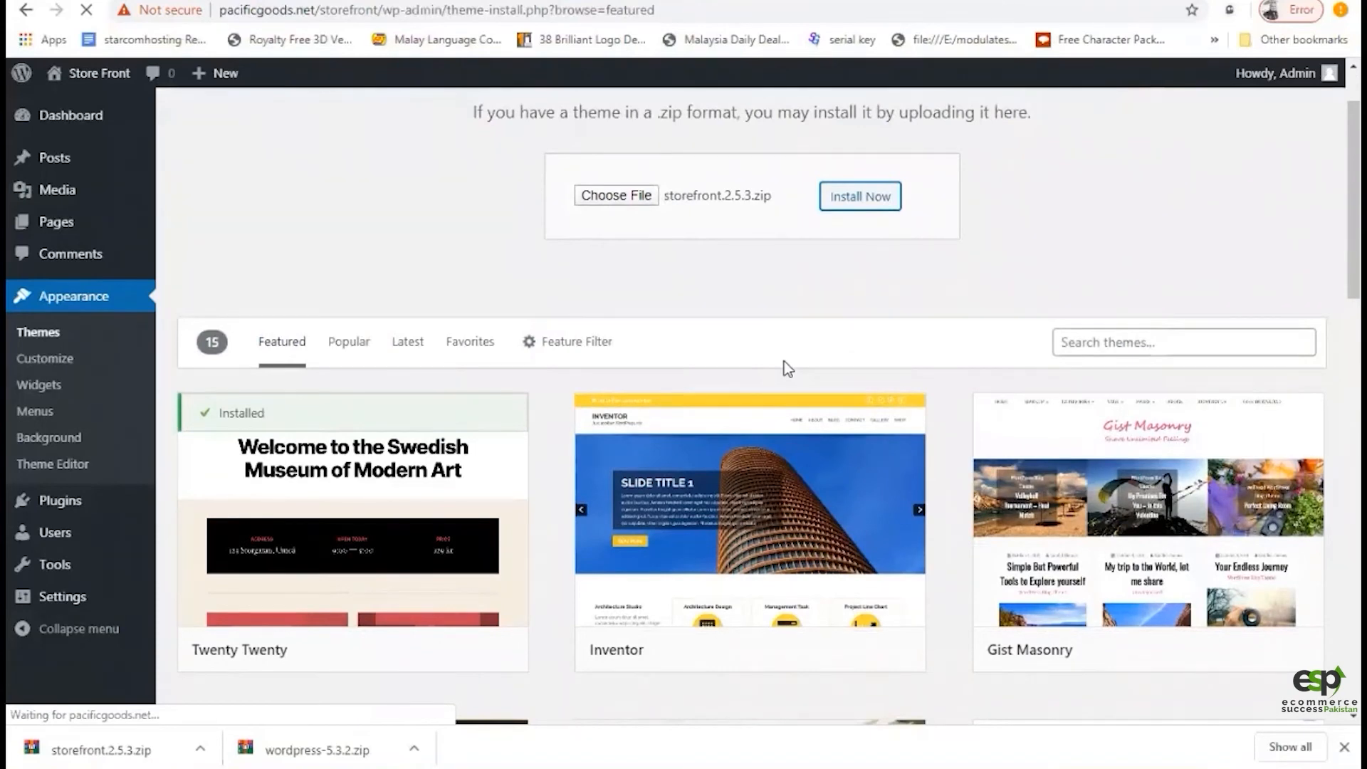
scroll(788, 368, "up", 1)
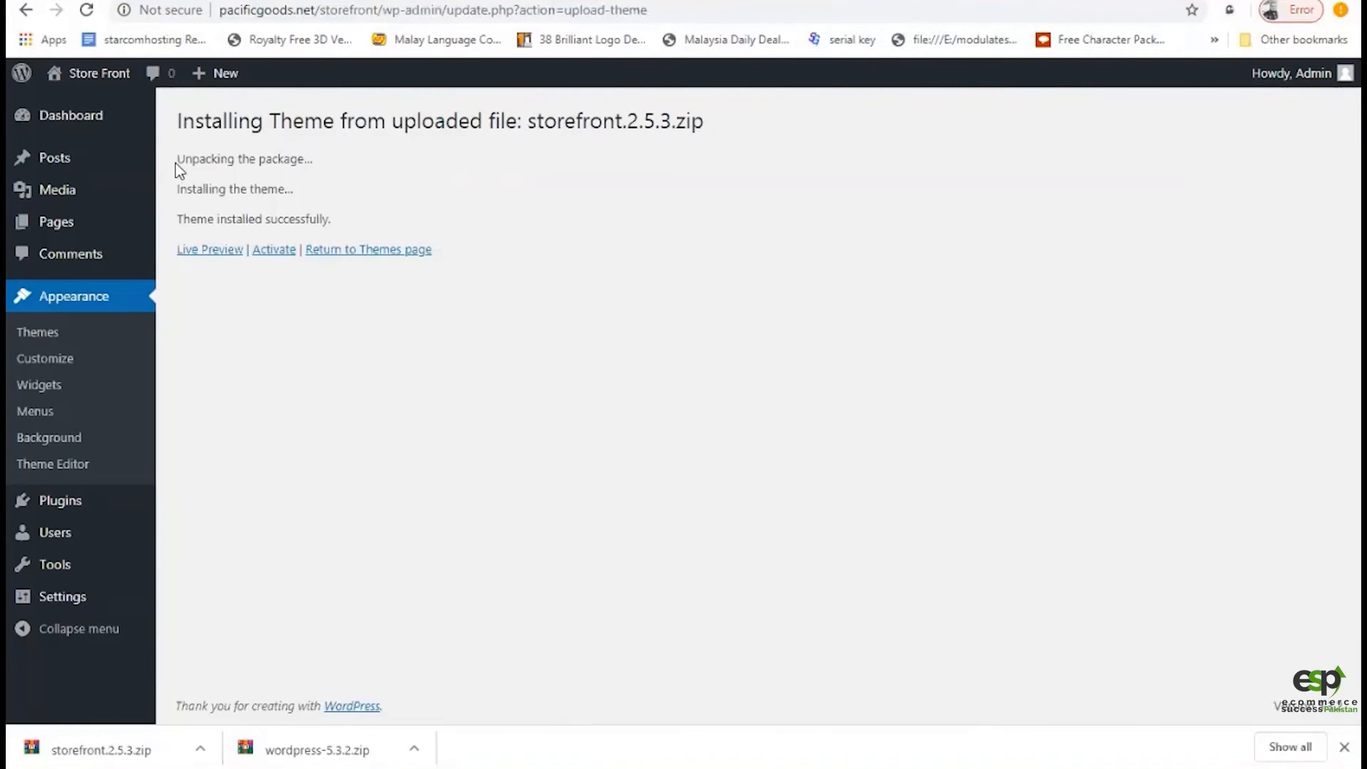
left_click(274, 253)
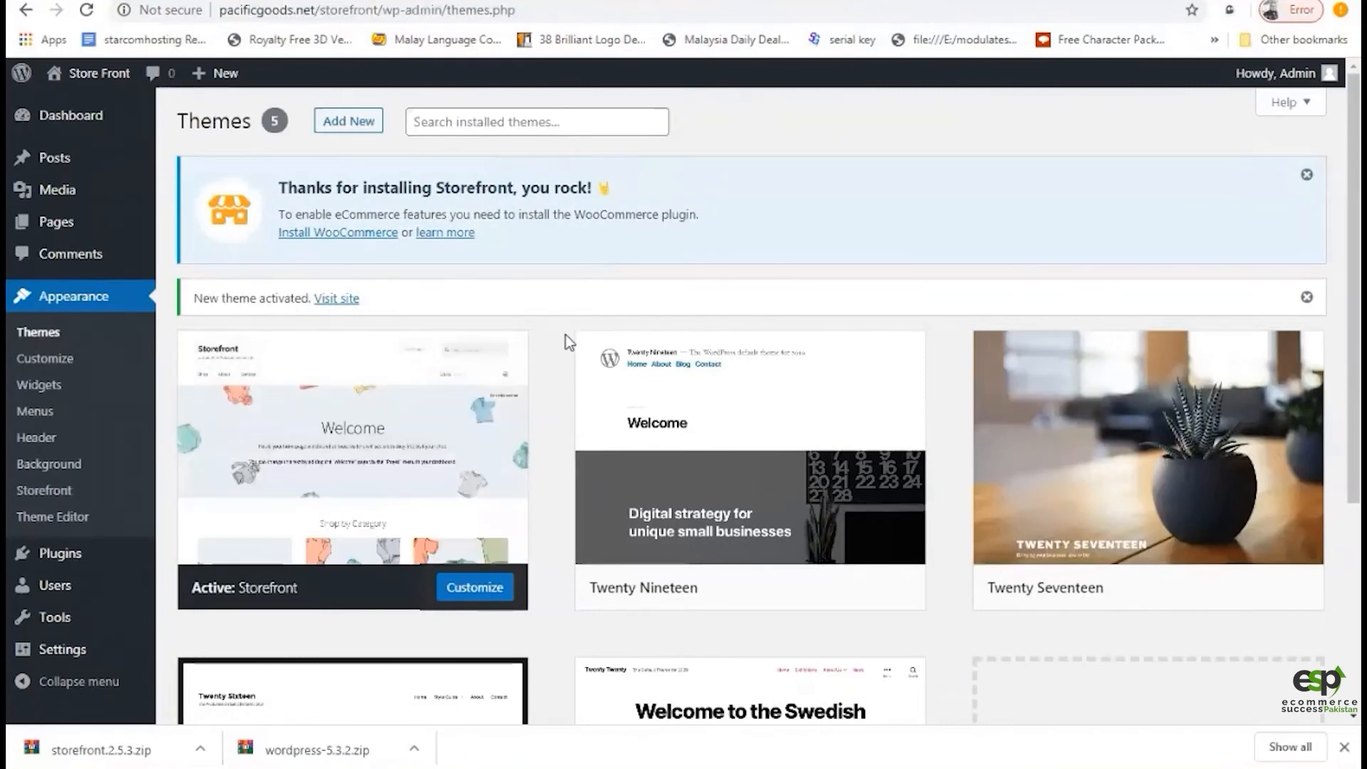
scroll(558, 373, "down", 1)
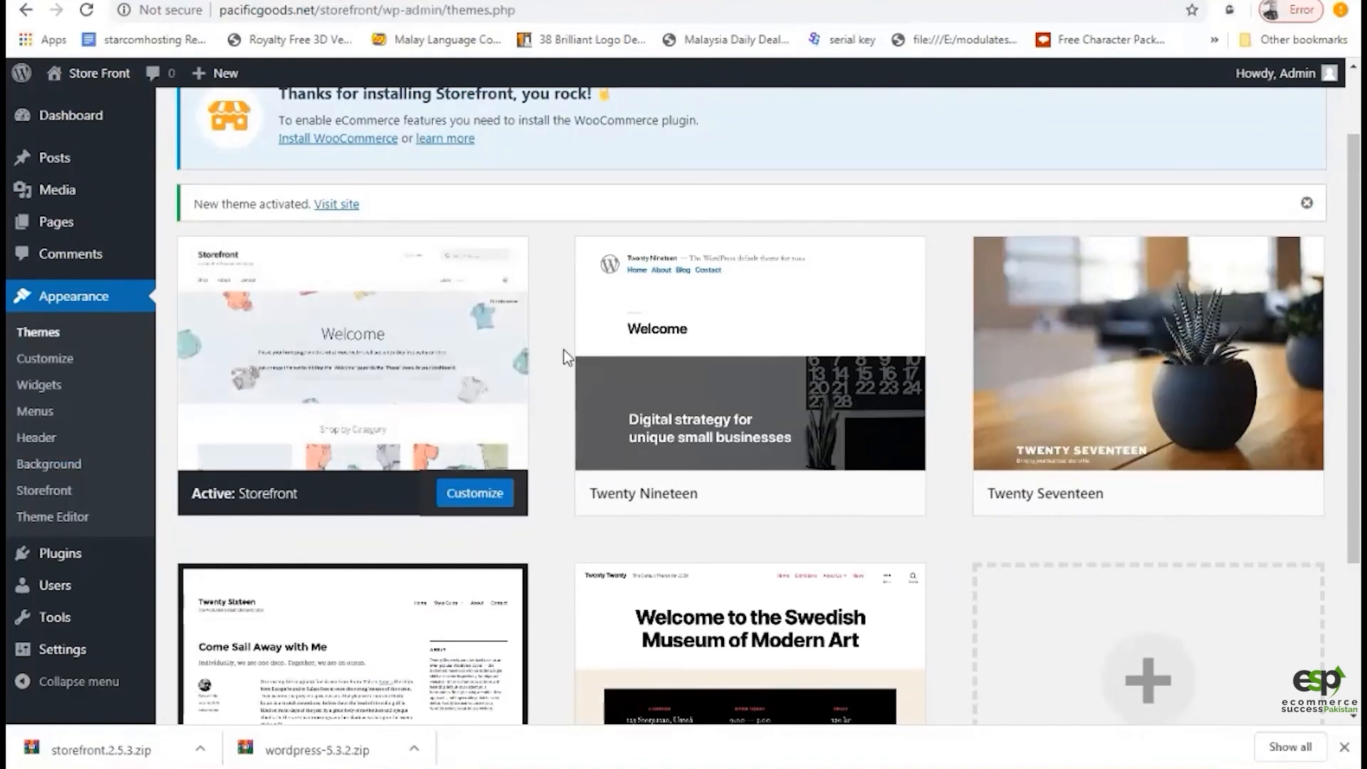
scroll(562, 368, "up", 2)
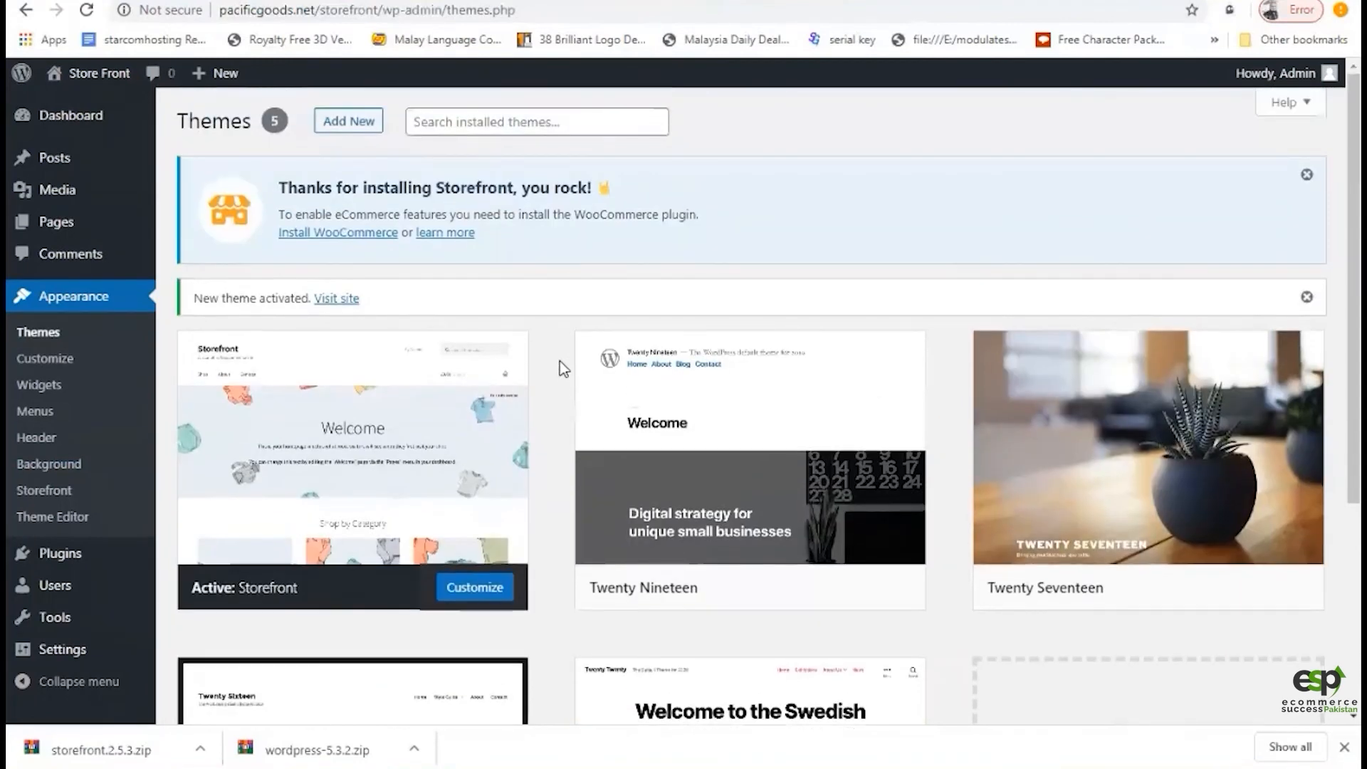
Open the live site in a separate tab, examine its front page down to the footer, and return to the installed Themes page
scroll(562, 368, "down", 2)
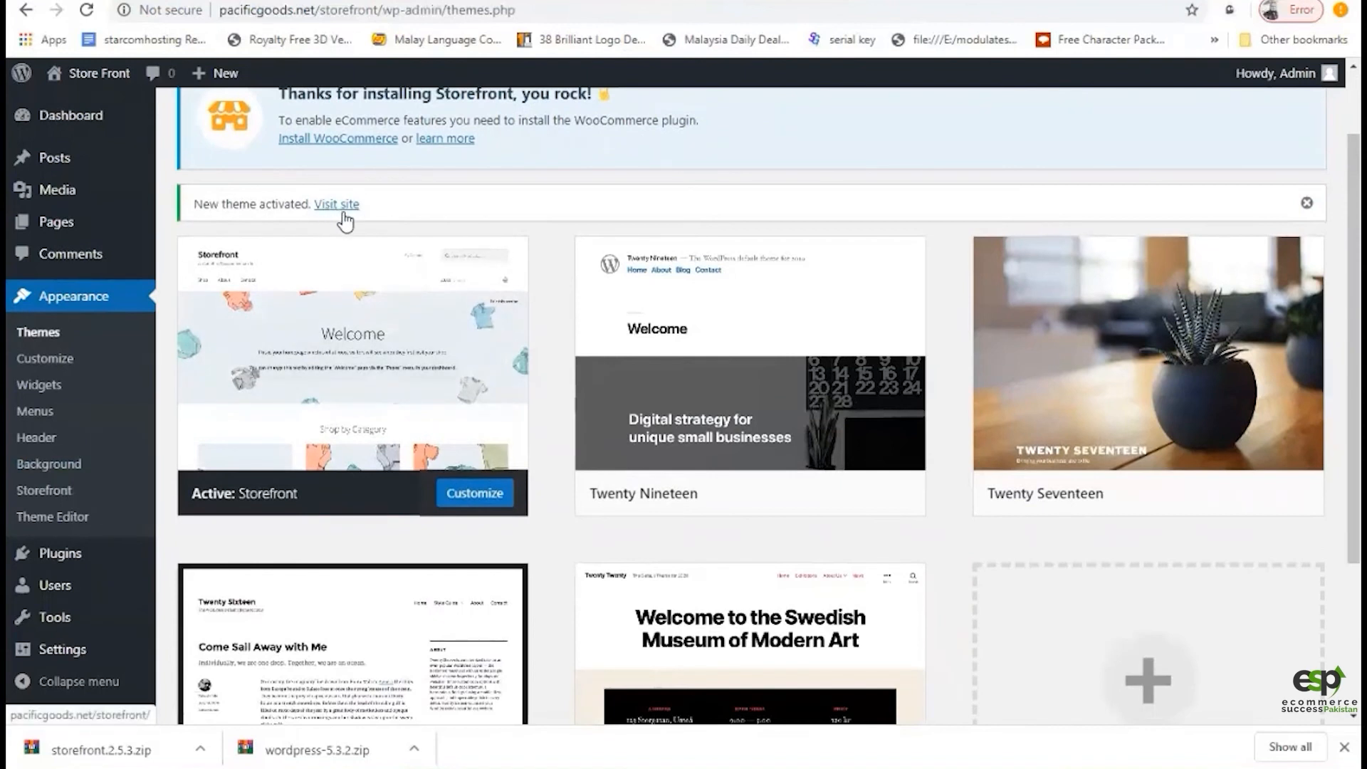
right_click(346, 208)
left_click(388, 227)
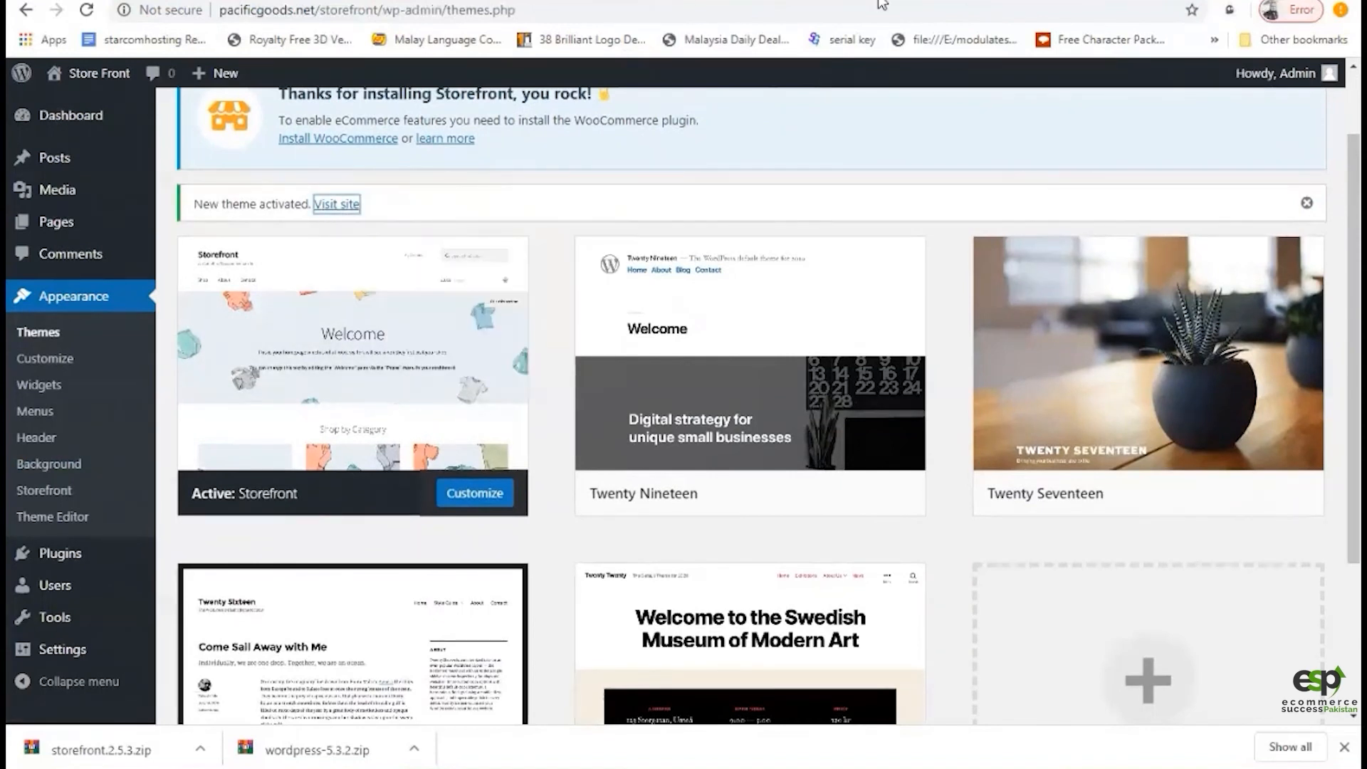
left_click(805, 3)
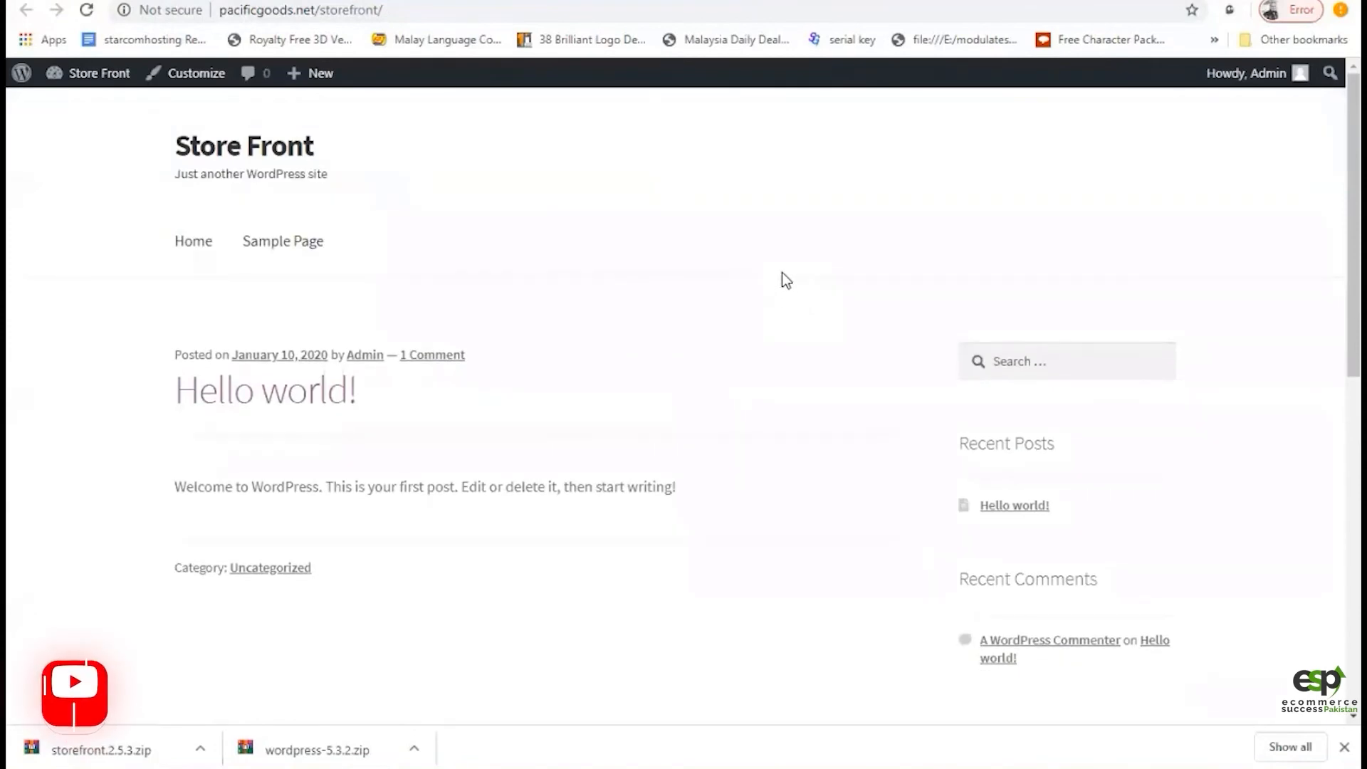
scroll(759, 289, "down", 7)
scroll(757, 289, "up", 7)
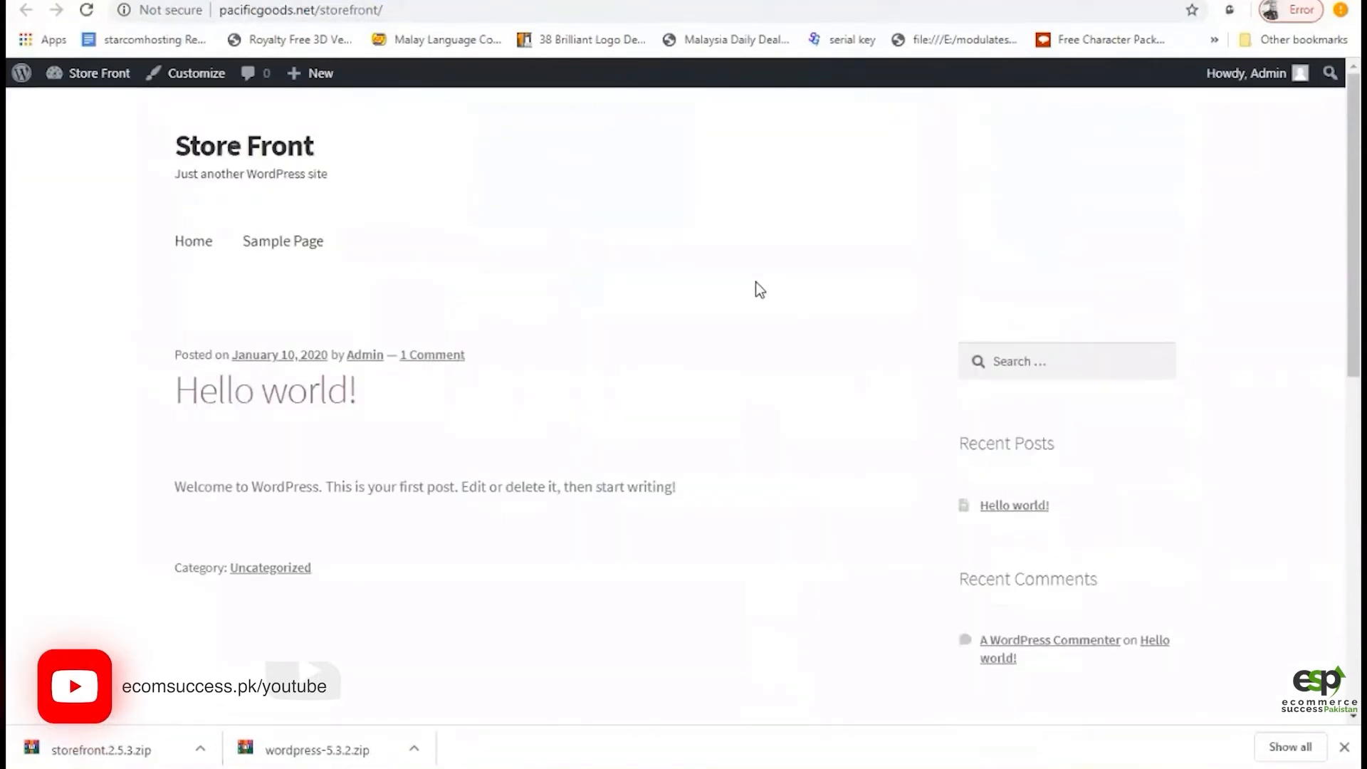
scroll(754, 285, "down", 9)
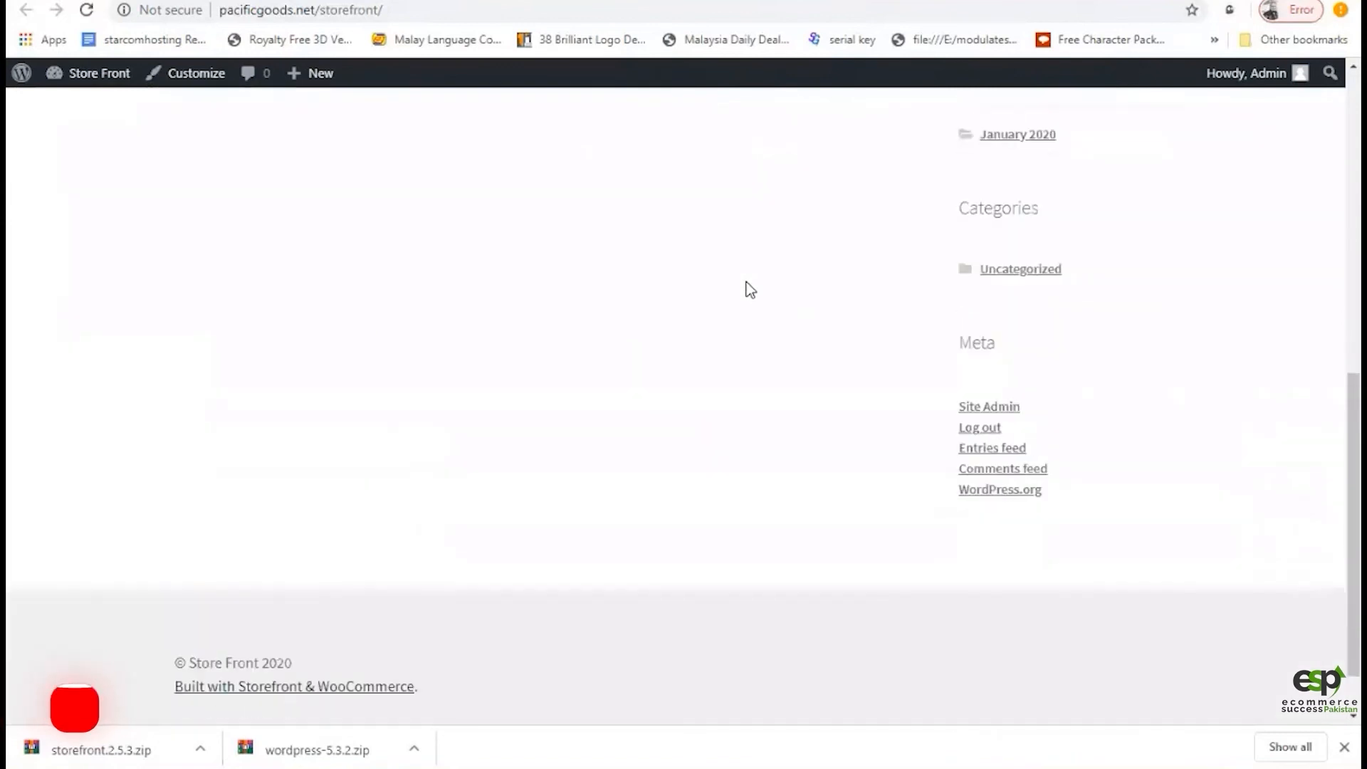
scroll(749, 288, "up", 9)
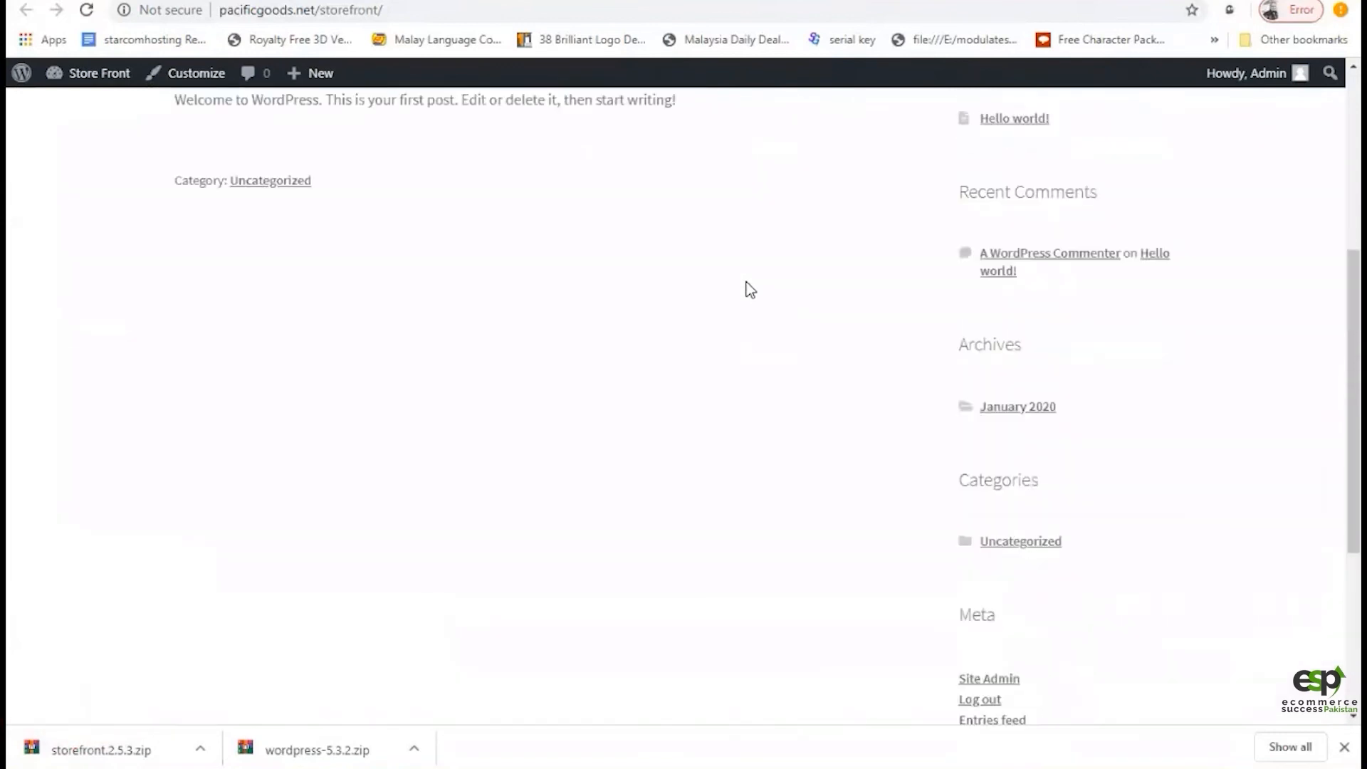
left_click(711, 1)
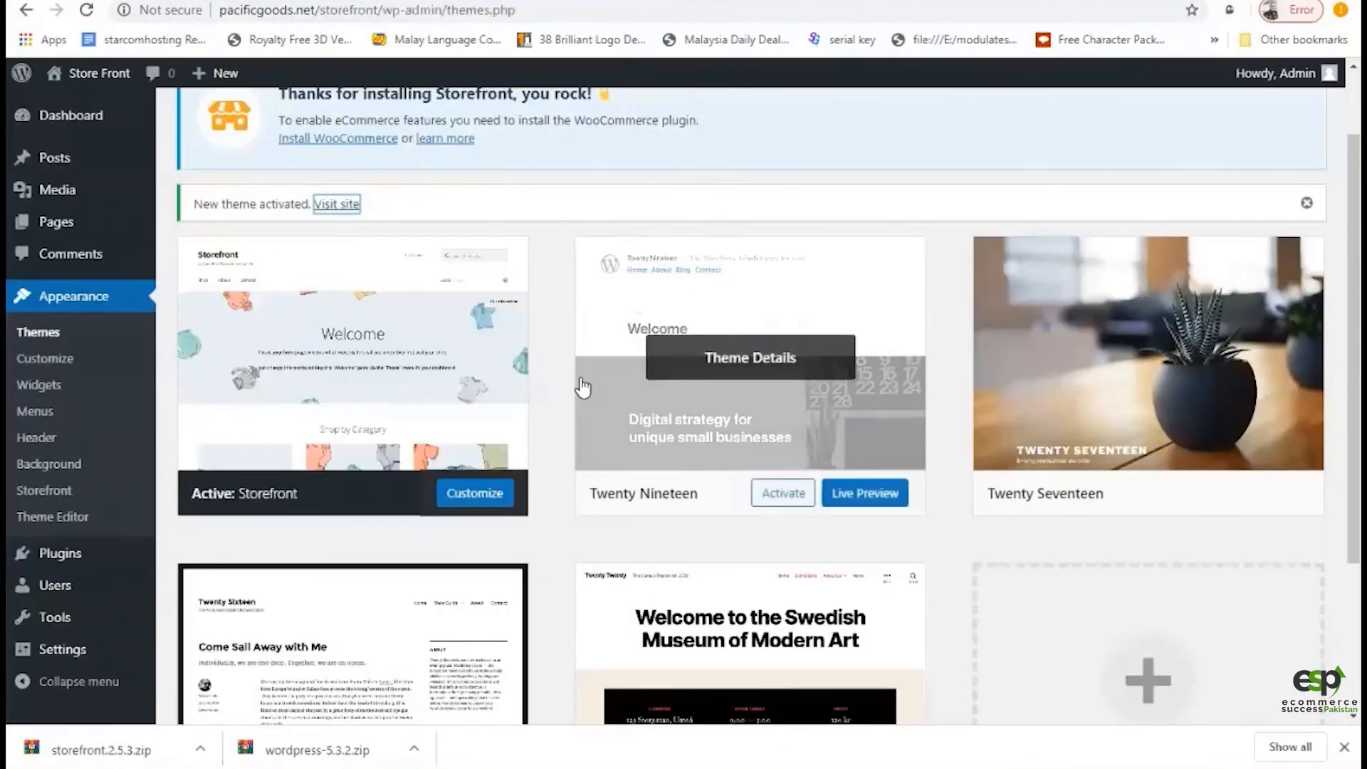
scroll(570, 384, "down", 1)
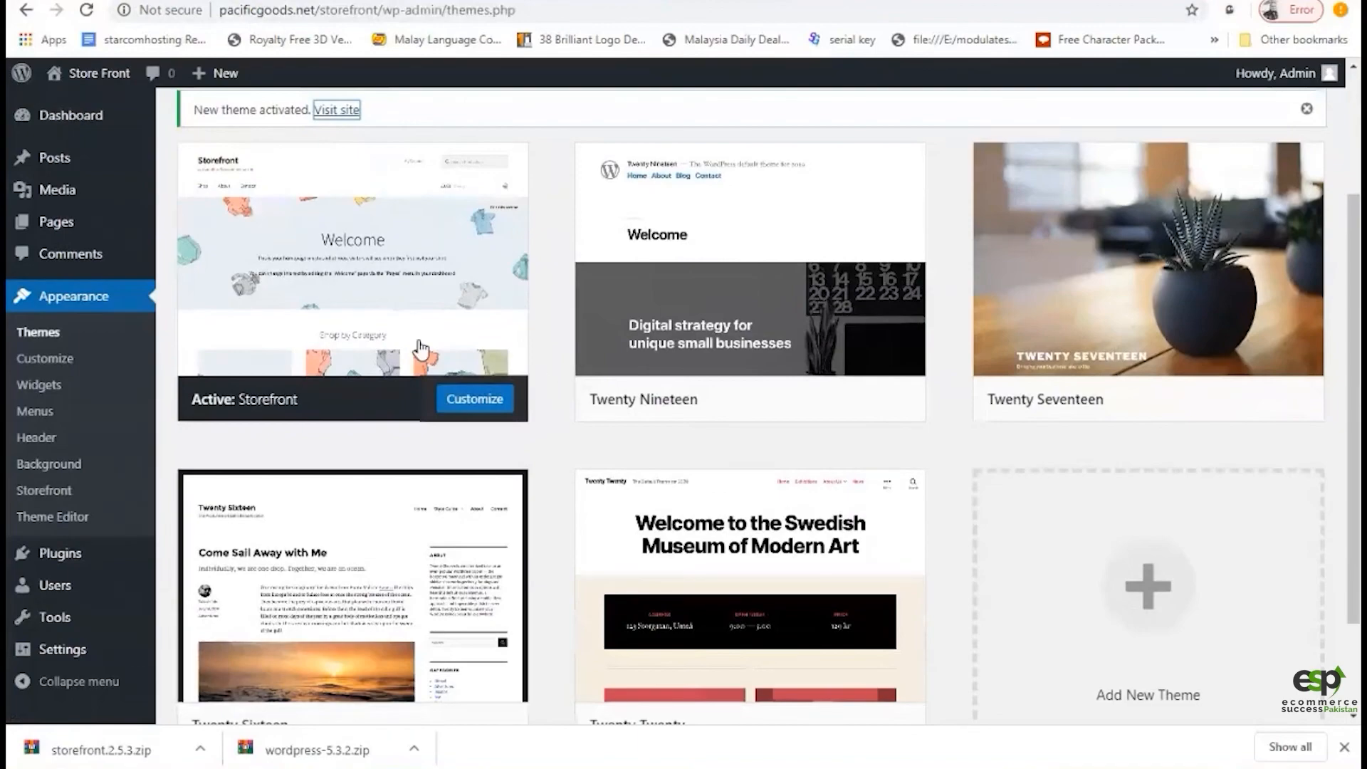